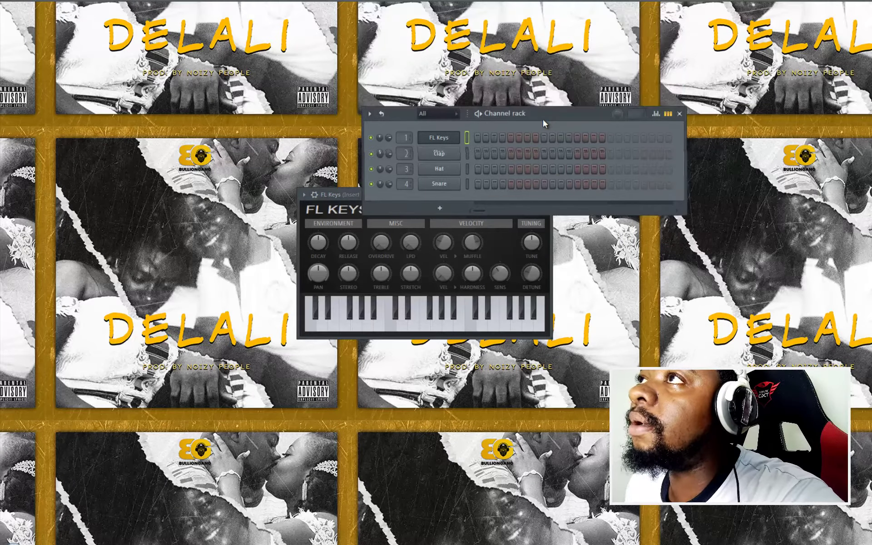
# Step: Move the FL Keys window below the channel rack and open the FL Keys channel's piano roll
pyautogui.moveTo(353, 200); pyautogui.dragTo(433, 315)
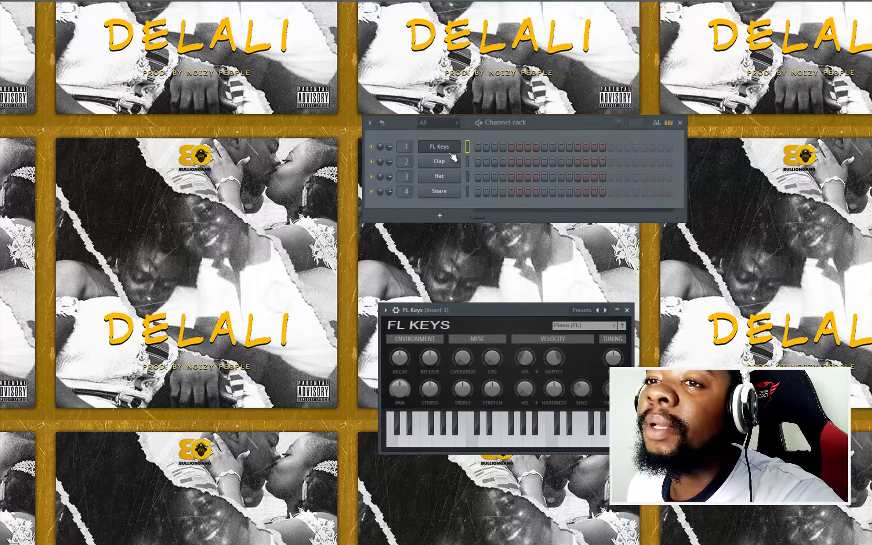
pyautogui.rightClick(453, 154)
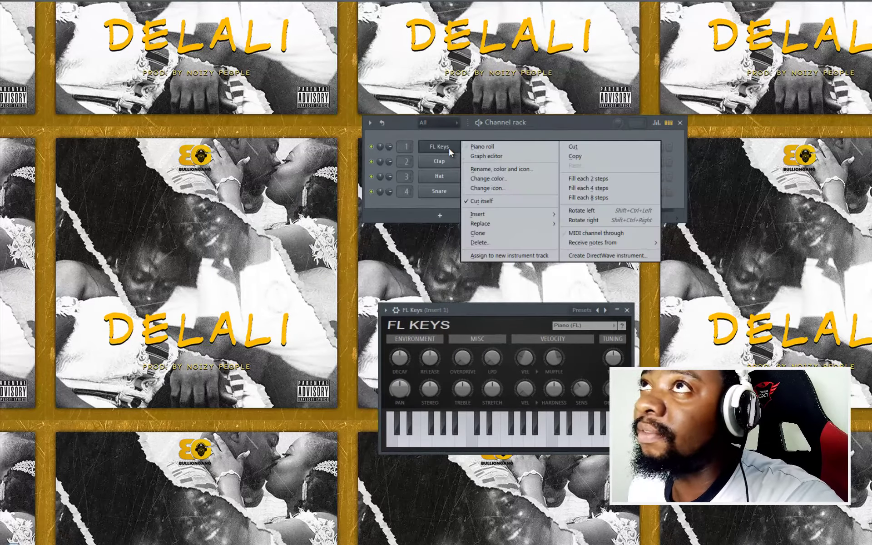
pyautogui.click(480, 147)
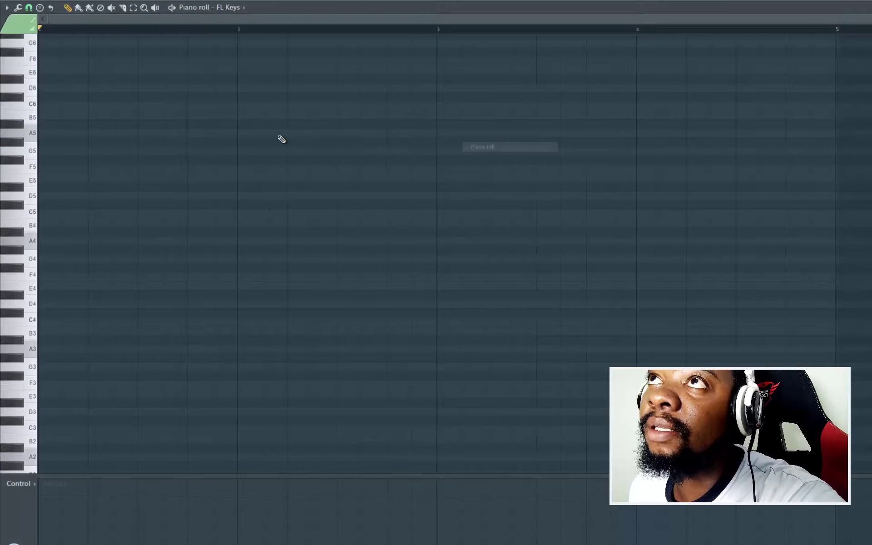
# Step: Set the root note of the piano roll's scale highlighting to A, with the Minor Natural (Aeolian) scale
pyautogui.click(6, 8)
pyautogui.moveTo(14, 68)
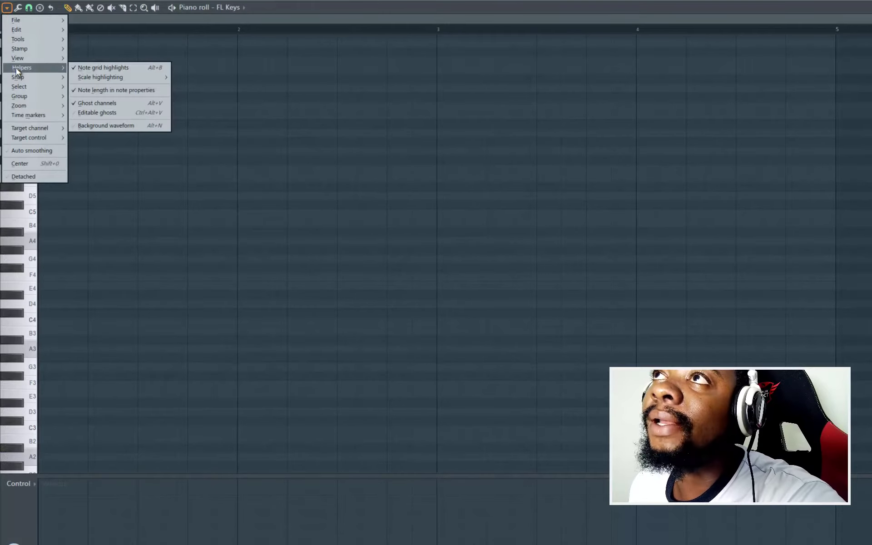
pyautogui.moveTo(100, 78)
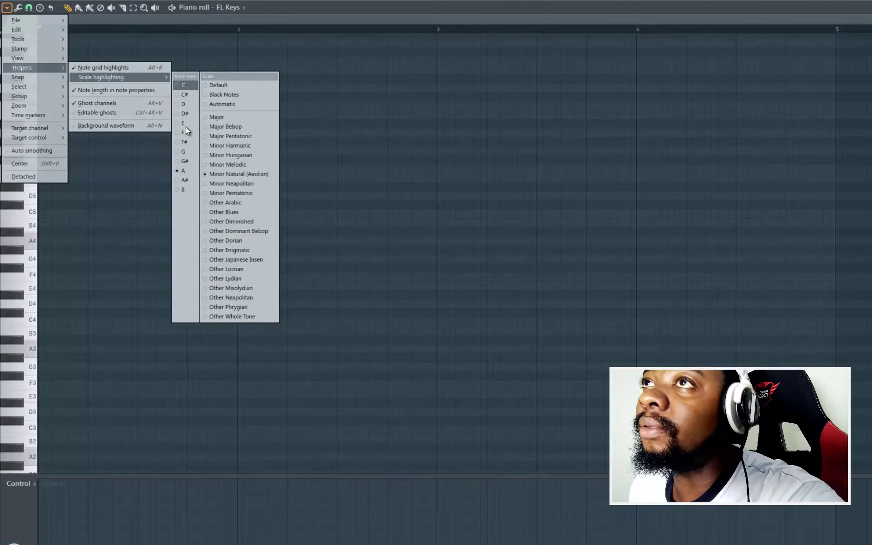
pyautogui.click(185, 172)
# Step: Audition several notes on the piano roll keyboard, from around G#4 up to F5
pyautogui.click(23, 250)
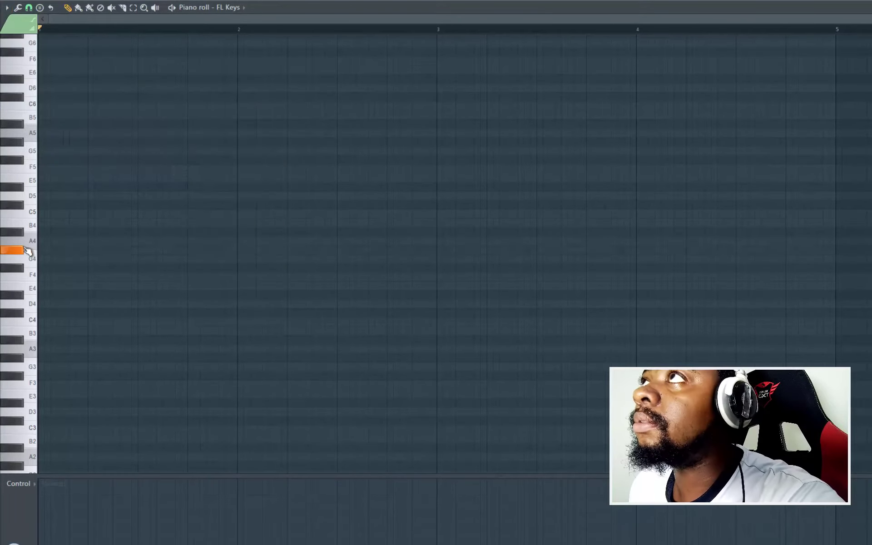
pyautogui.press('F6')
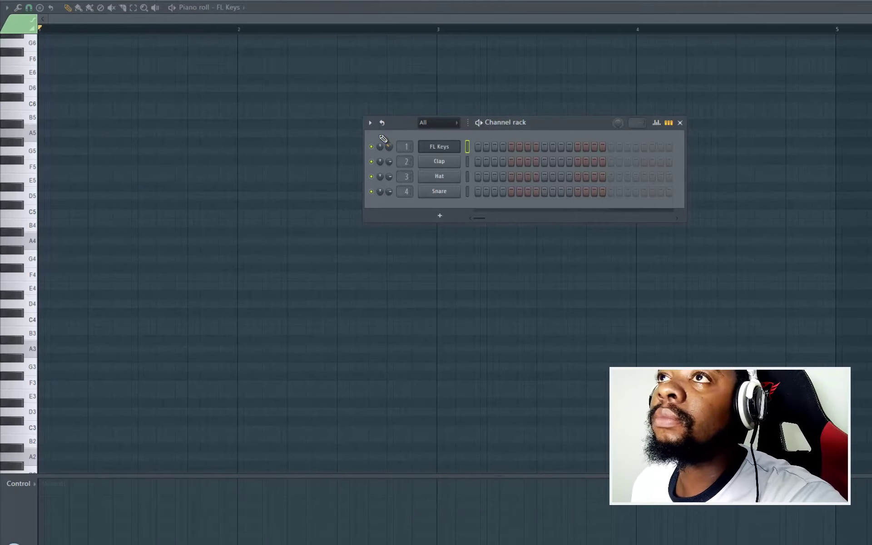
pyautogui.press('F6')
pyautogui.click(26, 180)
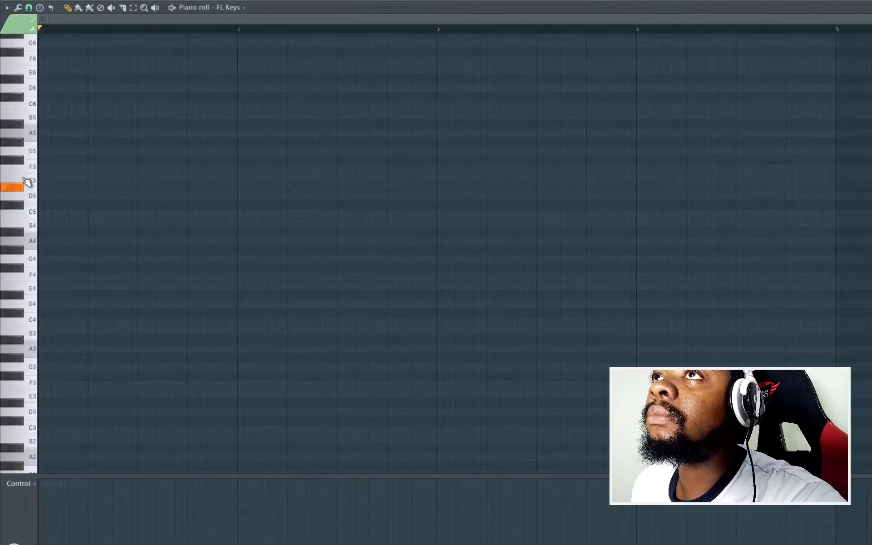
pyautogui.click(28, 169)
pyautogui.click(25, 179)
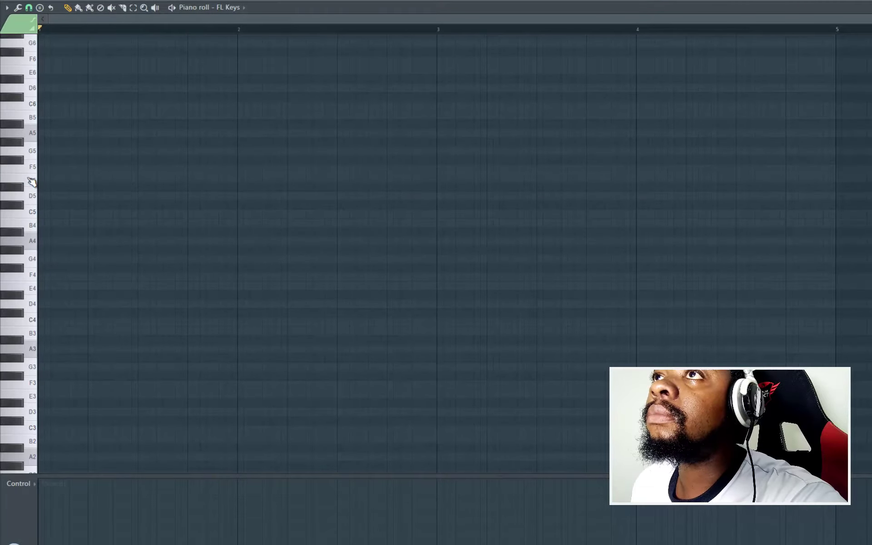
# Step: Place an E5 note at the start of bar 1, followed directly by an A4 note of equal length
pyautogui.click(43, 178)
pyautogui.click(64, 195)
pyautogui.rightClick(64, 195)
pyautogui.click(67, 224)
pyautogui.moveTo(68, 223); pyautogui.dragTo(65, 241)
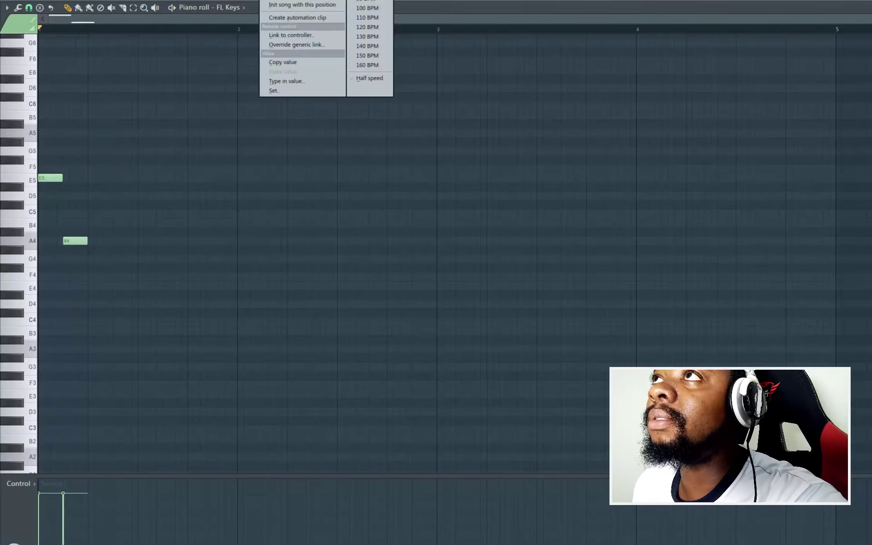
# Step: Set the project tempo to 150 BPM and play back the two notes
pyautogui.click(368, 56)
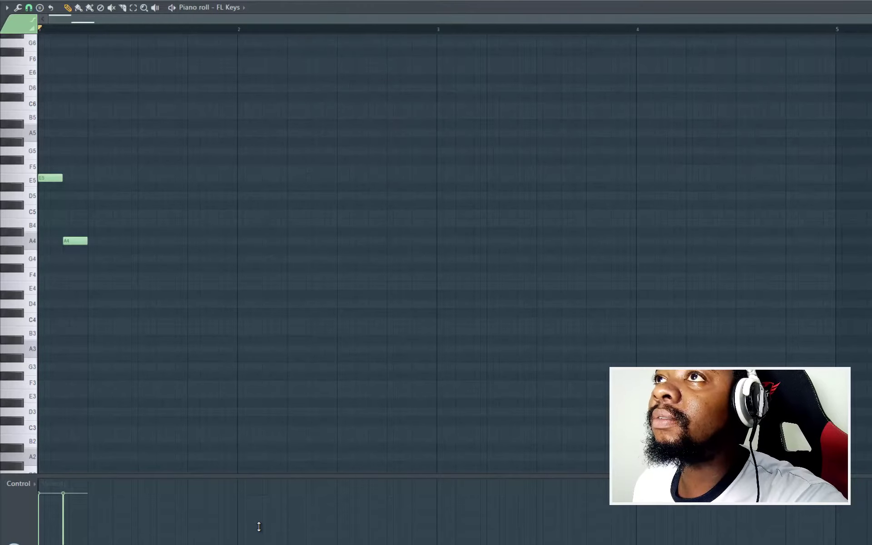
pyautogui.press('space')
pyautogui.press('space')
# Step: Add C5 and D5 notes after the A4 in bar 1, playing the melody back after each one
pyautogui.click(91, 213)
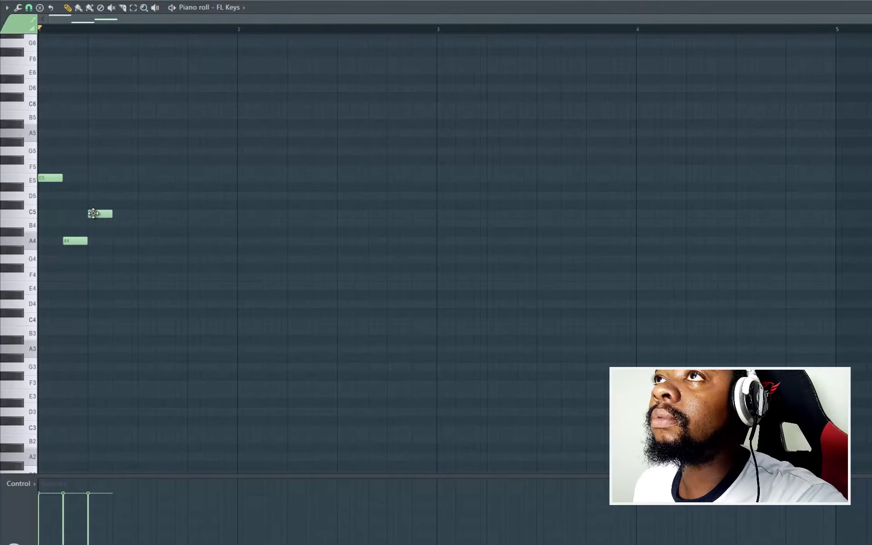
pyautogui.press('space')
pyautogui.press('space')
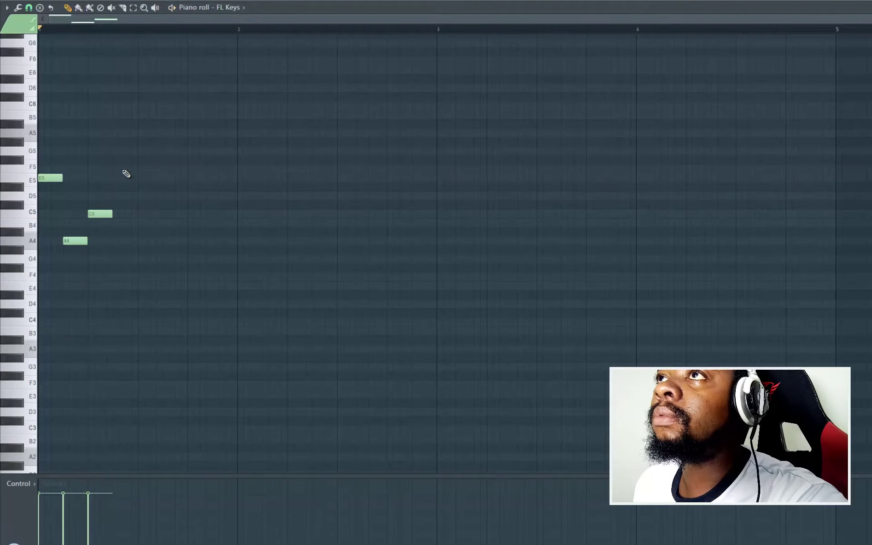
pyautogui.moveTo(135, 196); pyautogui.dragTo(114, 195)
pyautogui.press('space')
pyautogui.press('space')
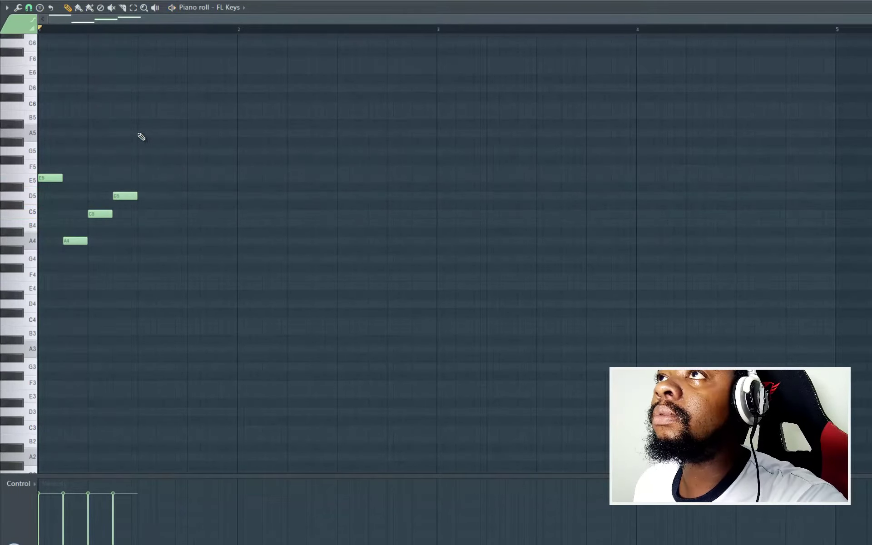
# Step: Fill the second half of bar 1 with A5, E5, C5 and G4 notes, and play the melody back
pyautogui.click(139, 133)
pyautogui.moveTo(165, 167)
pyautogui.mouseDown()
pyautogui.moveTo(165, 195)
pyautogui.moveTo(166, 178)
pyautogui.mouseUp()
pyautogui.moveTo(186, 212)
pyautogui.mouseDown()
pyautogui.moveTo(191, 245)
pyautogui.moveTo(188, 191)
pyautogui.moveTo(193, 215)
pyautogui.mouseUp()
pyautogui.click(218, 260)
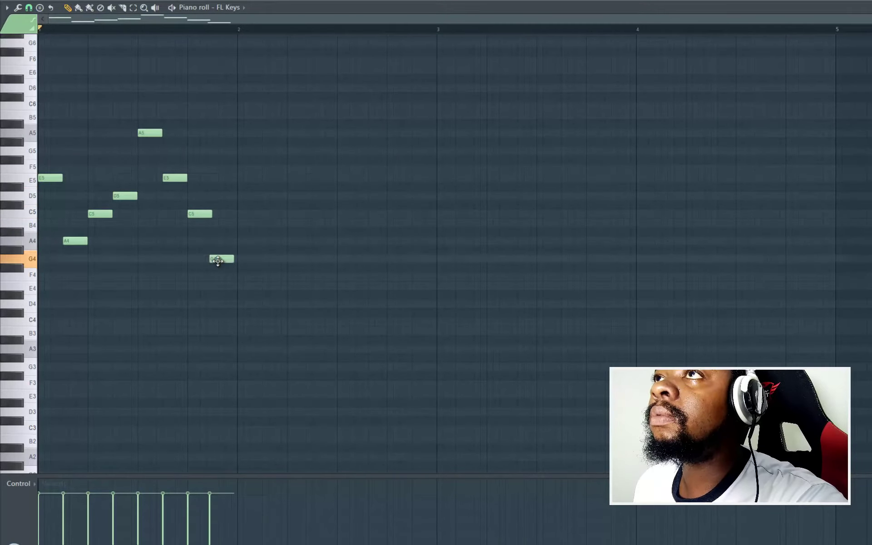
pyautogui.press('space')
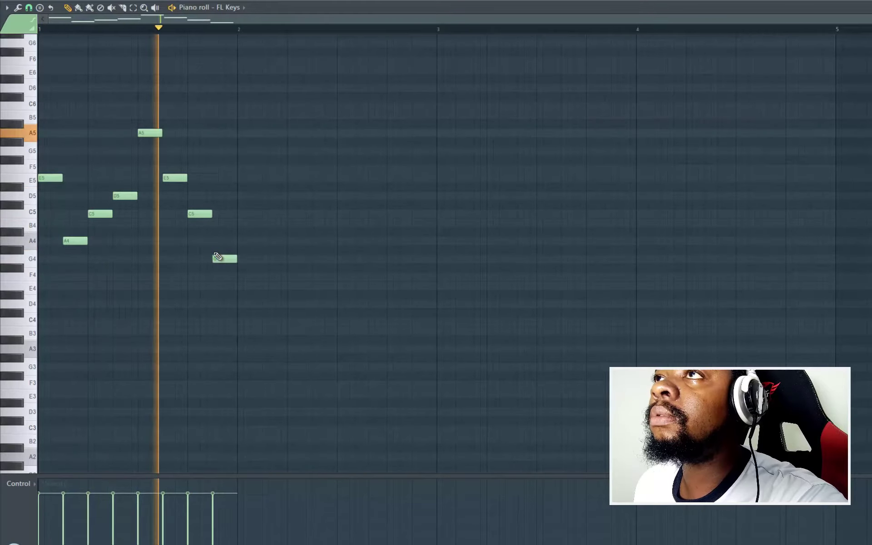
pyautogui.press('space')
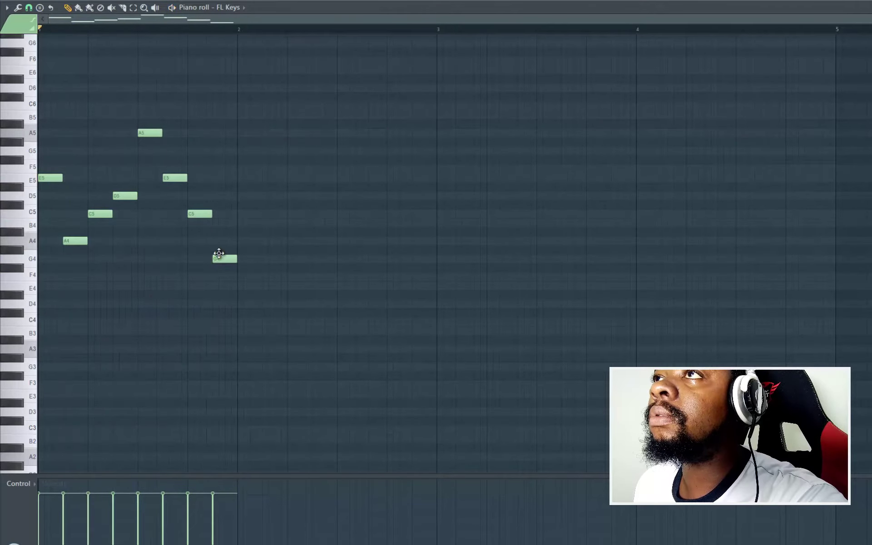
# Step: Raise the last note of bar 1 to B4 and play the melody back
pyautogui.moveTo(220, 243); pyautogui.dragTo(220, 220)
pyautogui.press('space')
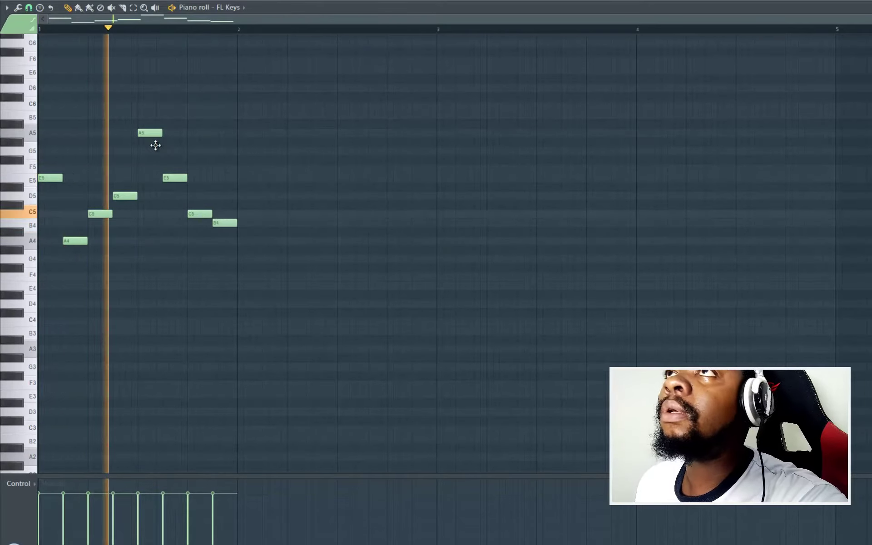
pyautogui.press('space')
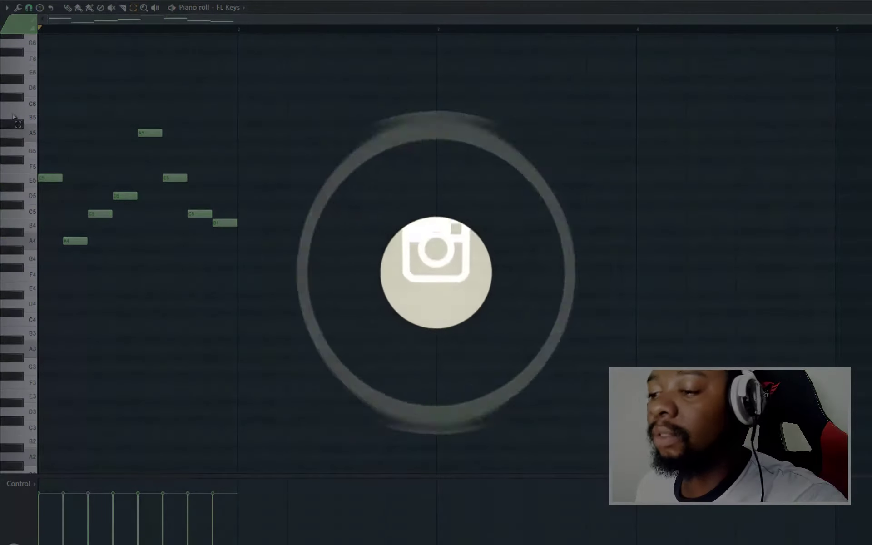
# Step: Duplicate the whole bar 1 melody into bar 2
pyautogui.hotkey('ctrl', 'a')
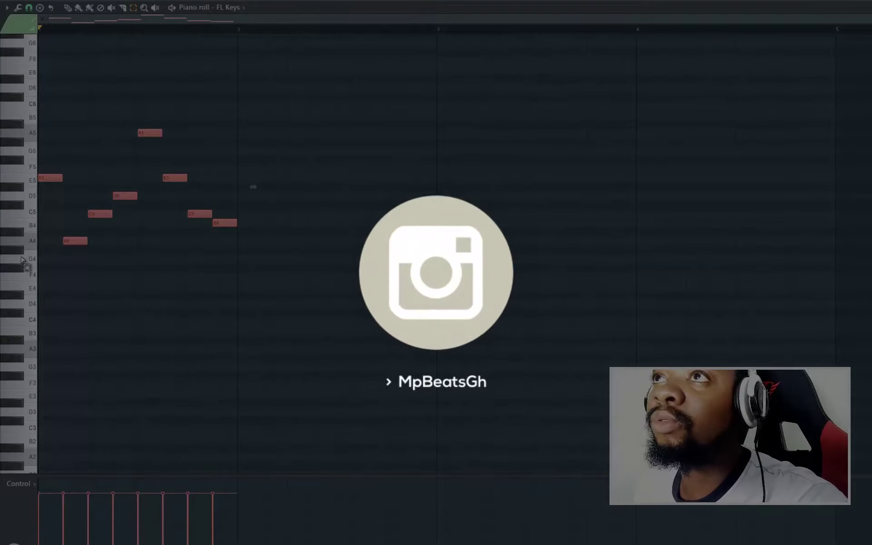
pyautogui.press('b')
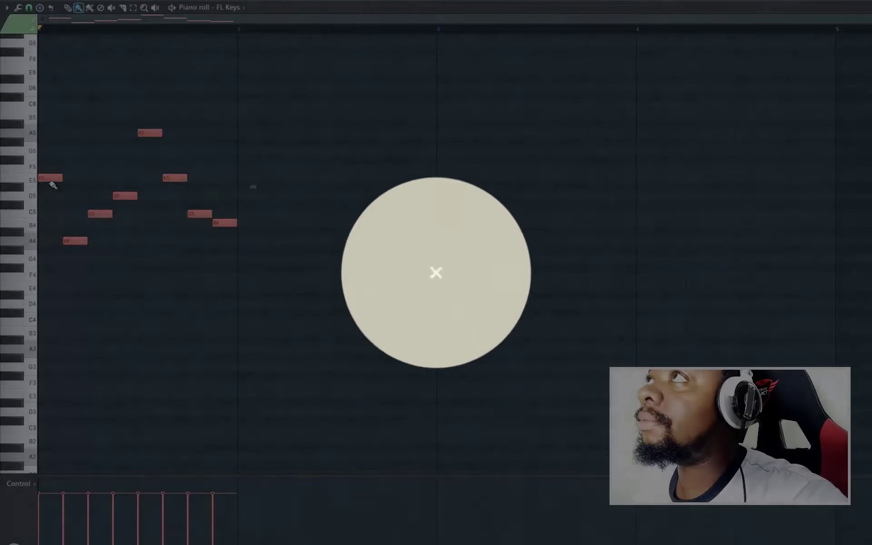
pyautogui.moveTo(50, 182); pyautogui.dragTo(50, 191)
pyautogui.hotkey('ctrl', 'z')
pyautogui.hotkey('ctrl', 'b')
pyautogui.moveTo(268, 198); pyautogui.dragTo(244, 194)
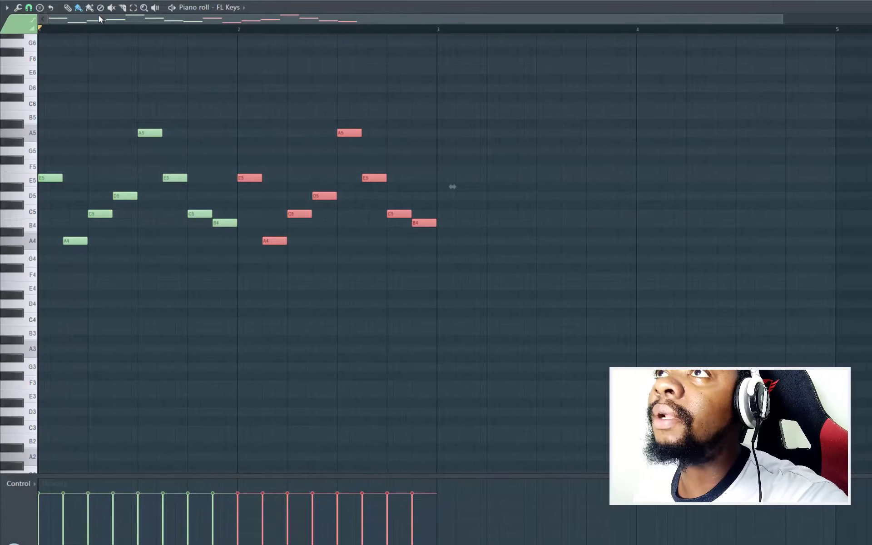
# Step: Select all notes in both bars, stretch them to double length, and clear the selection
pyautogui.moveTo(19, 77); pyautogui.dragTo(43, 313)
pyautogui.click(68, 8)
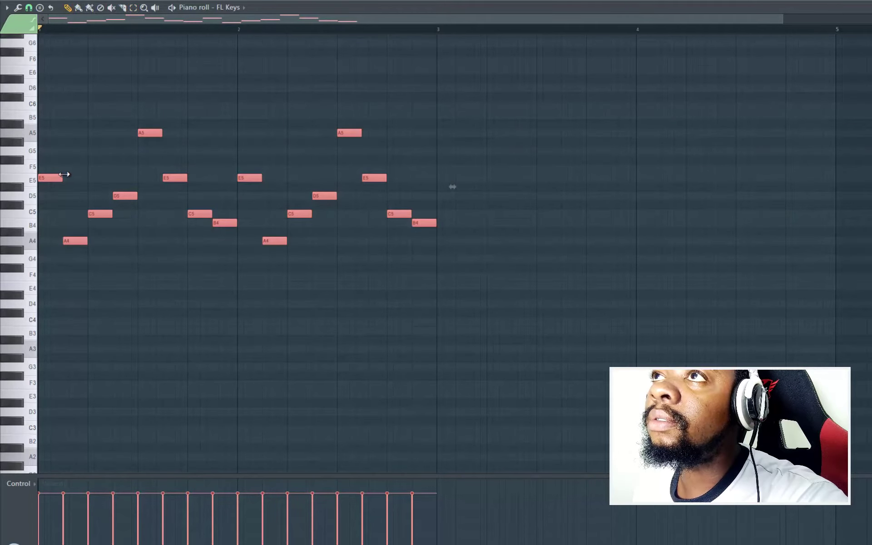
pyautogui.moveTo(70, 176); pyautogui.dragTo(88, 179)
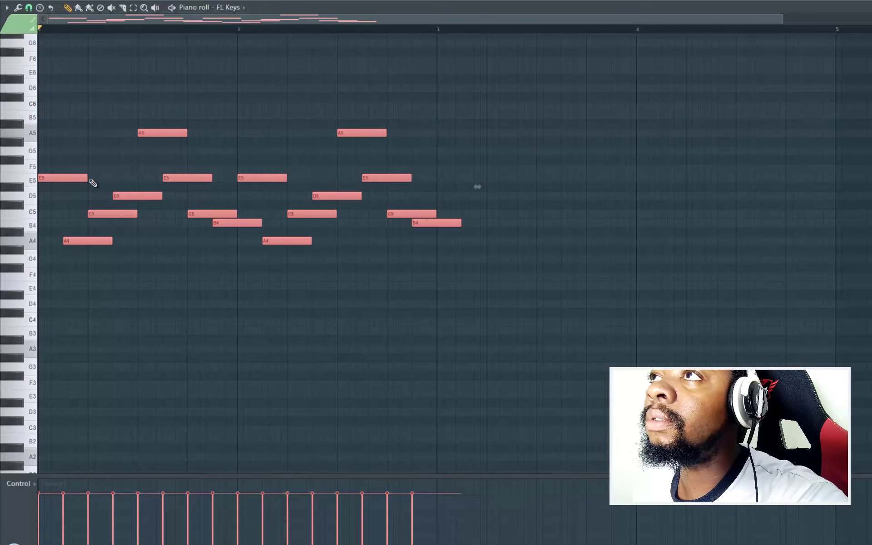
pyautogui.hotkey('ctrl', 'd')
# Step: Shorten every A4, C5 and B4 note in both bars, plus bar 2's D5 and A5, back to half their length
pyautogui.moveTo(259, 225); pyautogui.dragTo(210, 217)
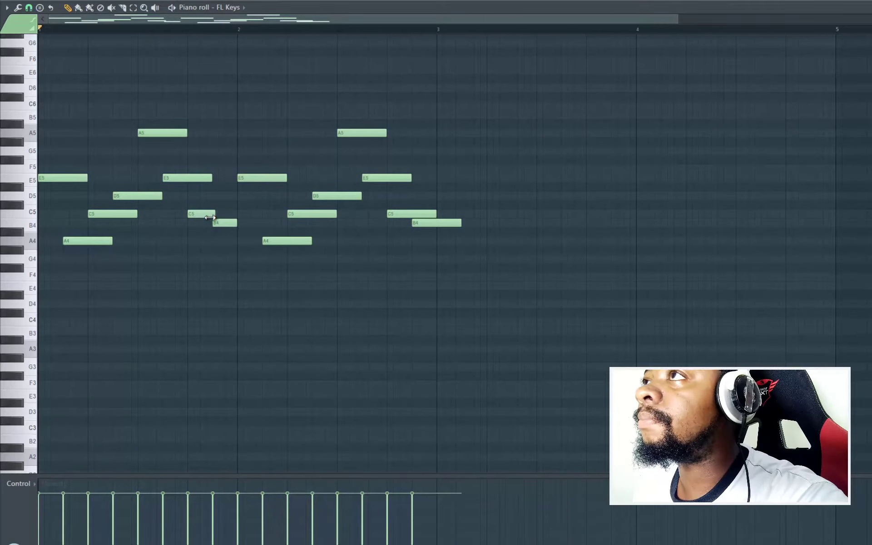
pyautogui.moveTo(458, 226); pyautogui.dragTo(434, 231)
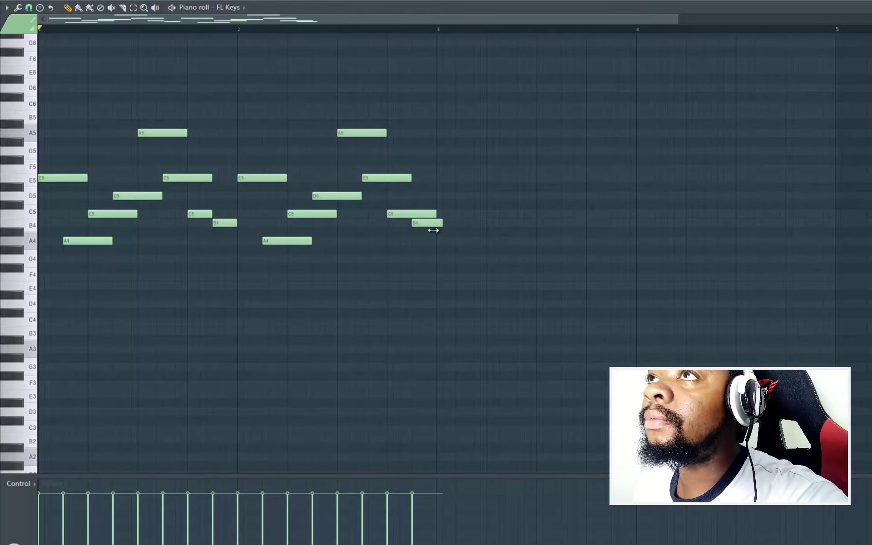
pyautogui.moveTo(109, 220); pyautogui.dragTo(91, 242)
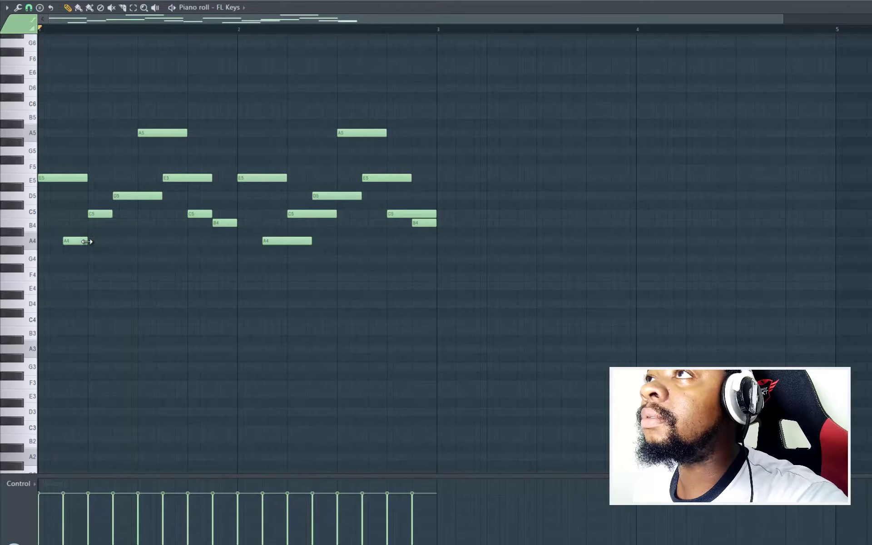
pyautogui.moveTo(305, 220); pyautogui.dragTo(287, 244)
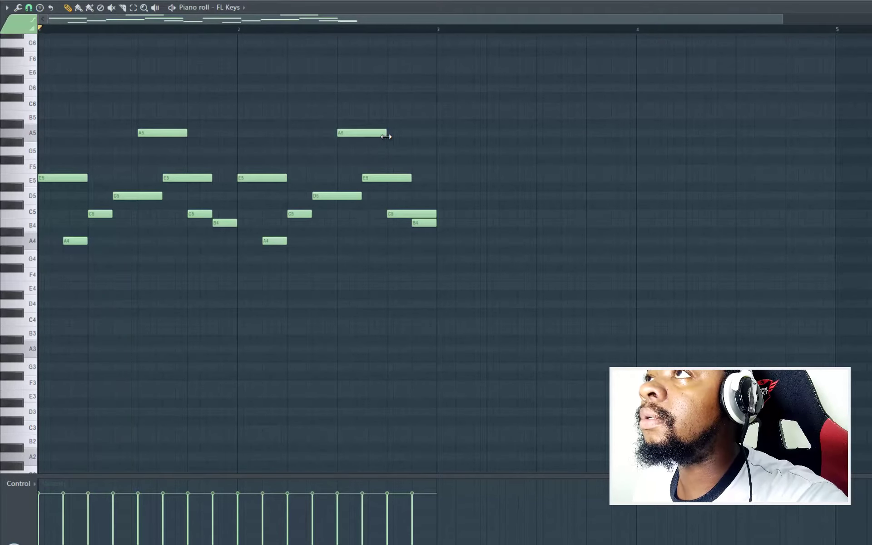
pyautogui.moveTo(364, 141); pyautogui.dragTo(362, 143)
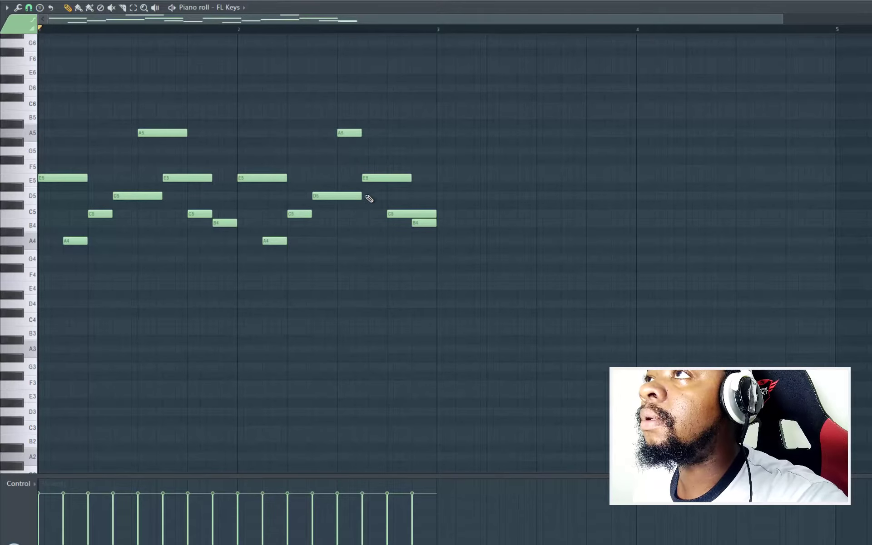
pyautogui.moveTo(348, 198); pyautogui.dragTo(333, 199)
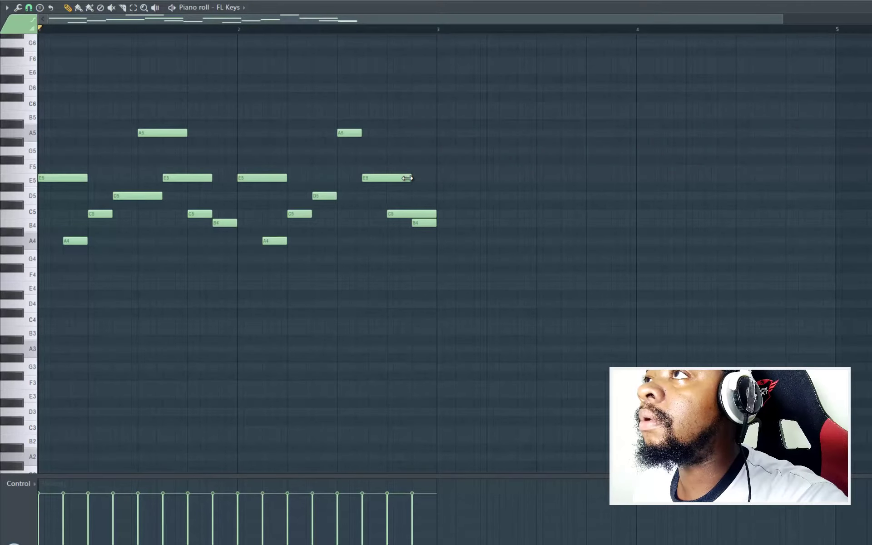
pyautogui.moveTo(433, 215); pyautogui.dragTo(412, 216)
# Step: Close the piano roll and route the FL Keys channel to mixer track Insert 1
pyautogui.press('F7')
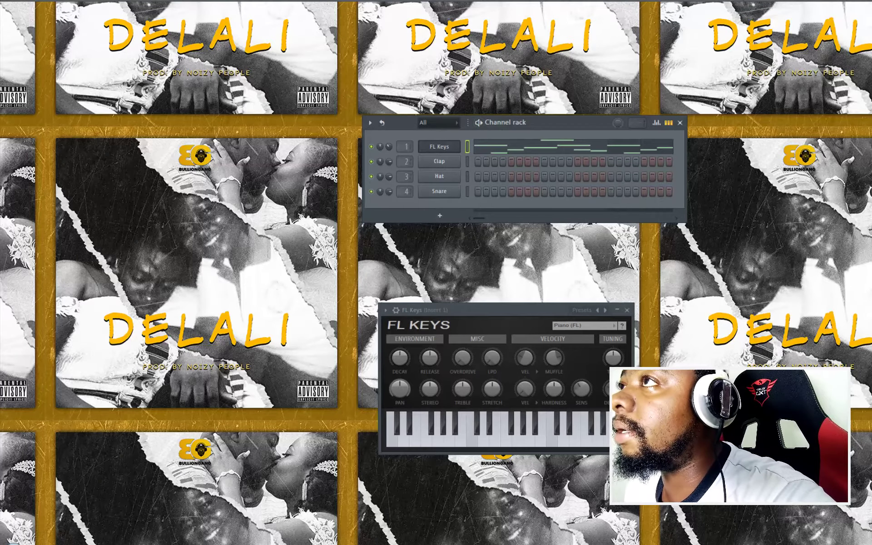
pyautogui.press('F9')
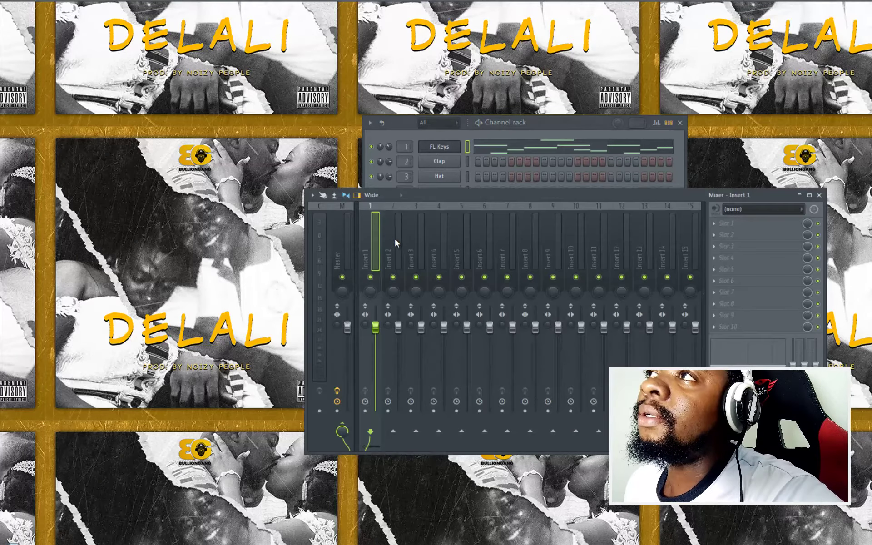
pyautogui.rightClick(369, 249)
pyautogui.moveTo(454, 293)
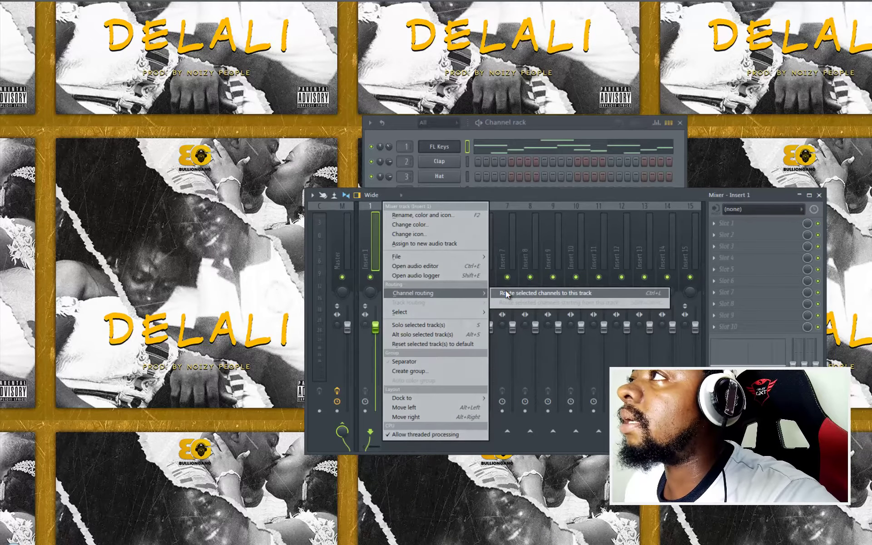
pyautogui.click(505, 293)
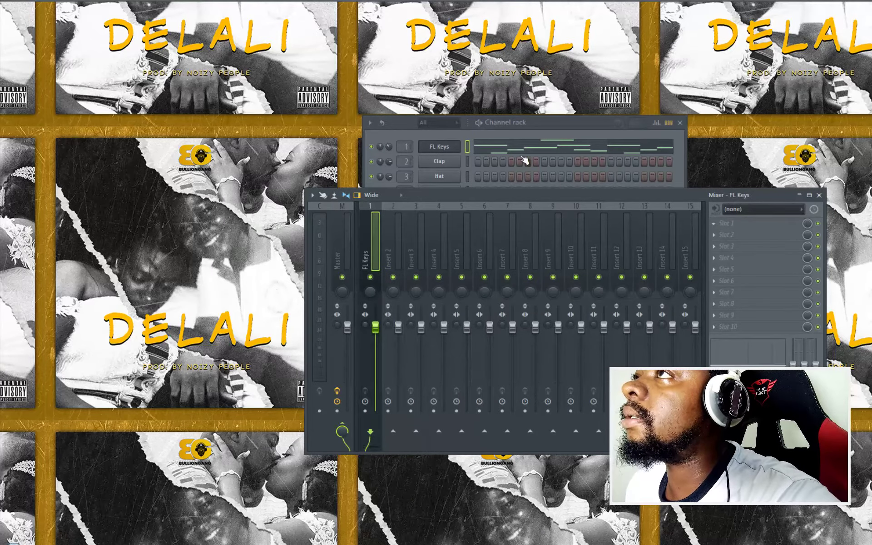
# Step: Load the Dark Piano preset into the FL Keys channel and play the melody with it
pyautogui.click(542, 122)
pyautogui.click(448, 148)
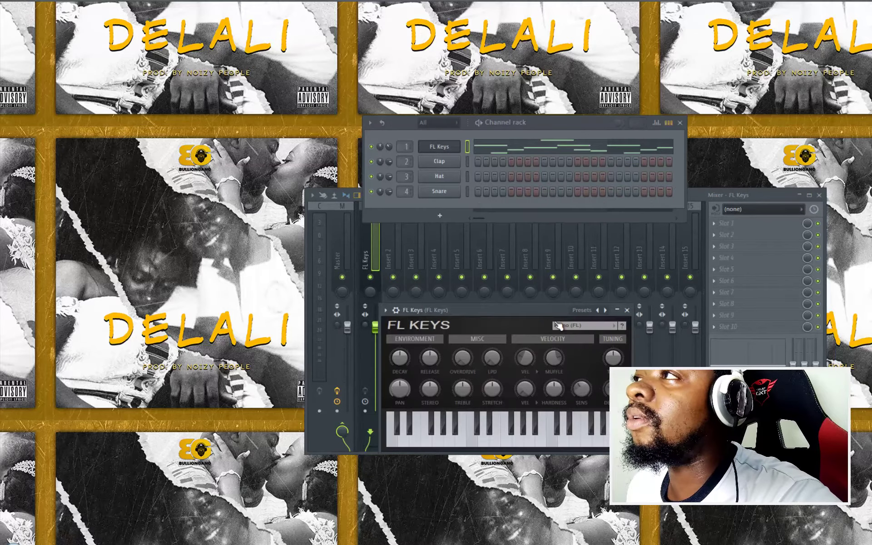
pyautogui.click(605, 311)
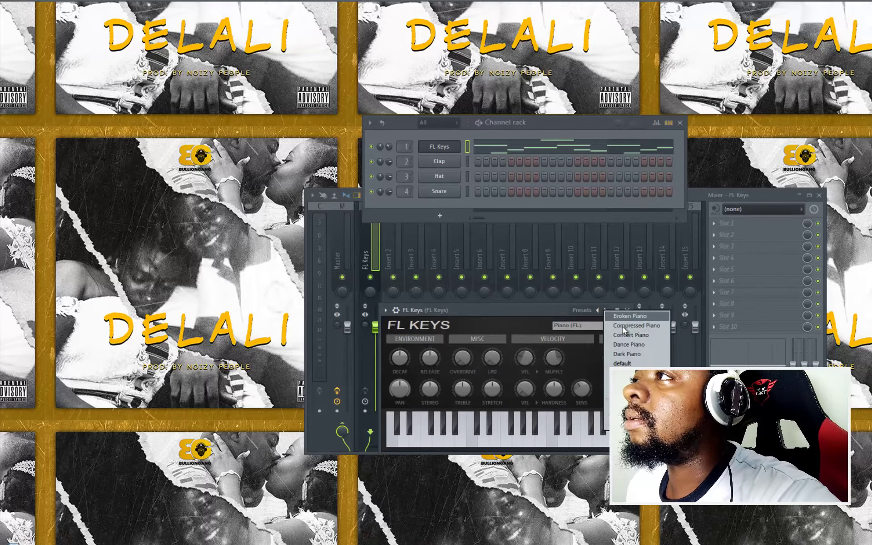
pyautogui.click(618, 355)
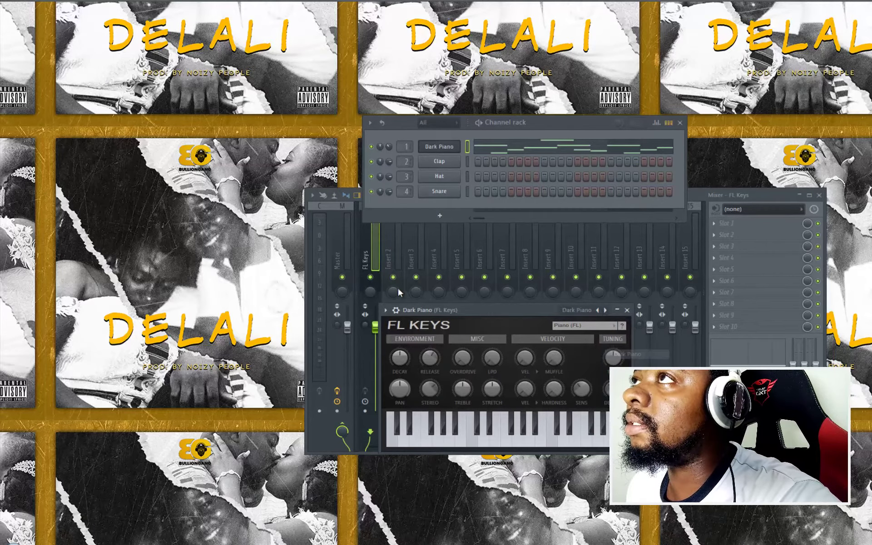
pyautogui.click(391, 141)
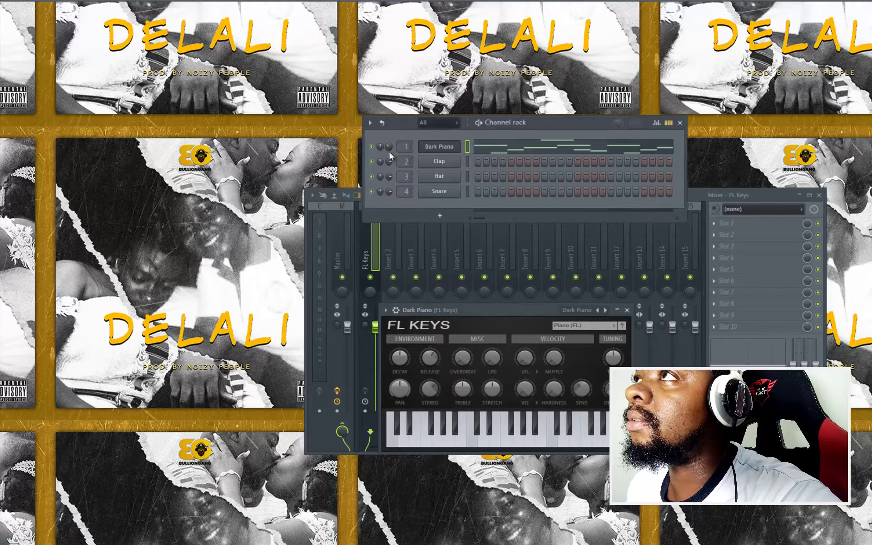
pyautogui.press('space')
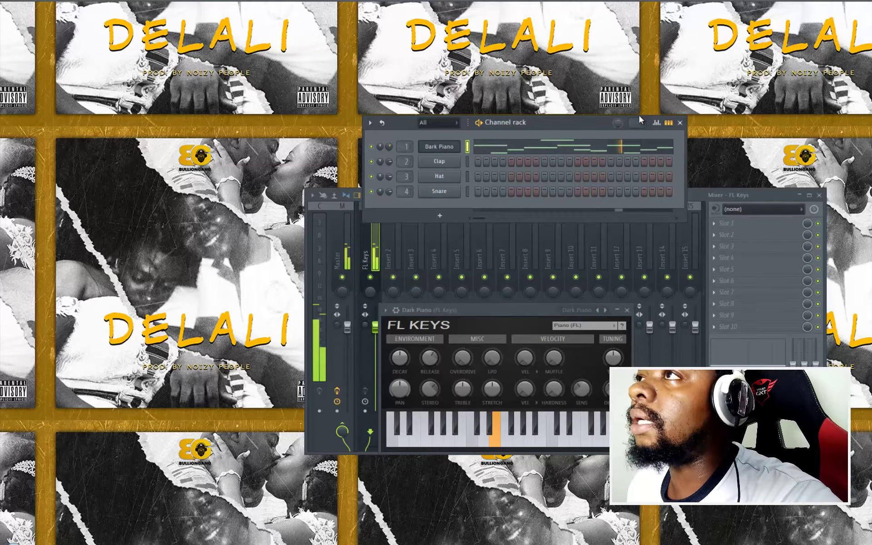
pyautogui.press('space')
# Step: Close the channel rack and FL Keys windows, and load Looperator into the first effect slot of the FL Keys mixer track
pyautogui.press('F6')
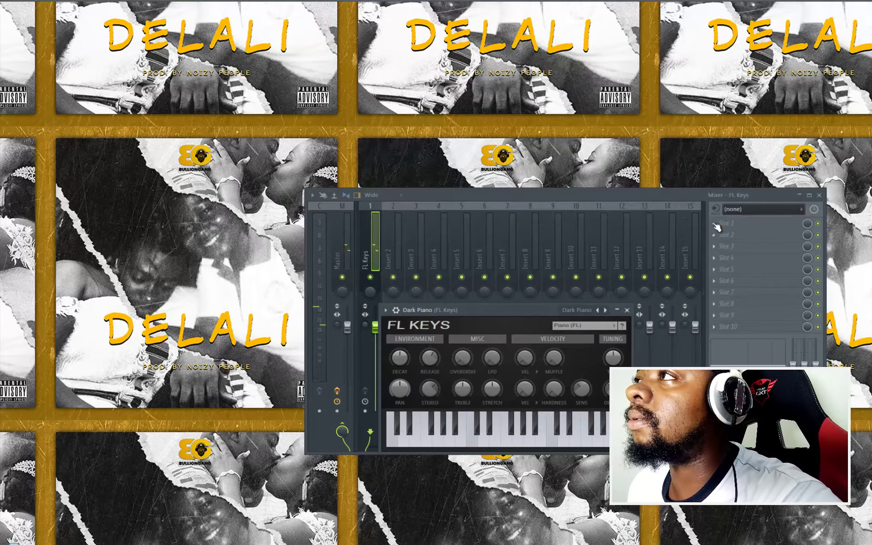
pyautogui.click(625, 310)
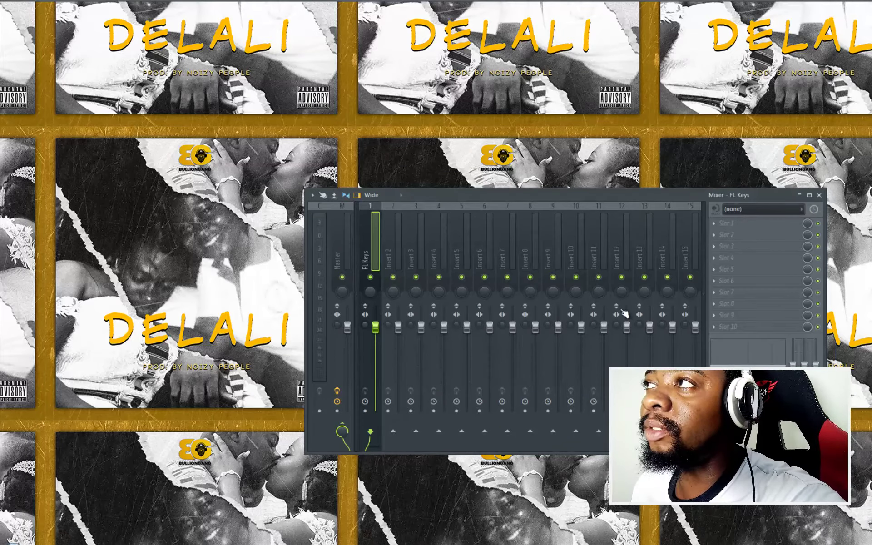
pyautogui.click(711, 224)
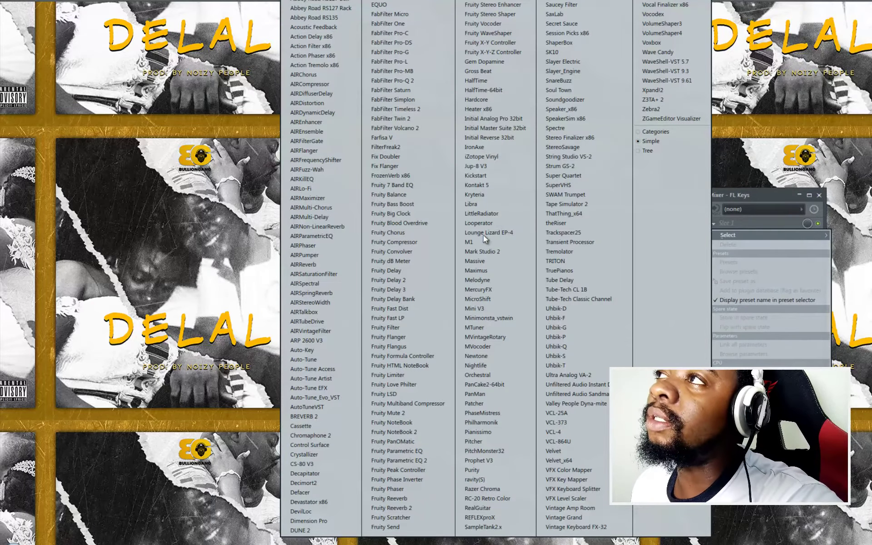
pyautogui.click(480, 223)
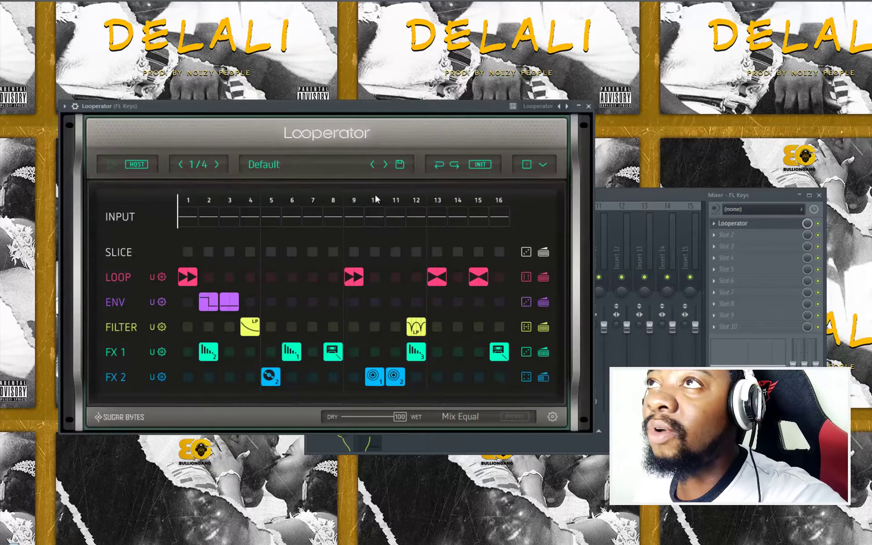
# Step: Rearrange the Looperator and mixer windows so that both can be seen together
pyautogui.moveTo(411, 111); pyautogui.dragTo(598, 167)
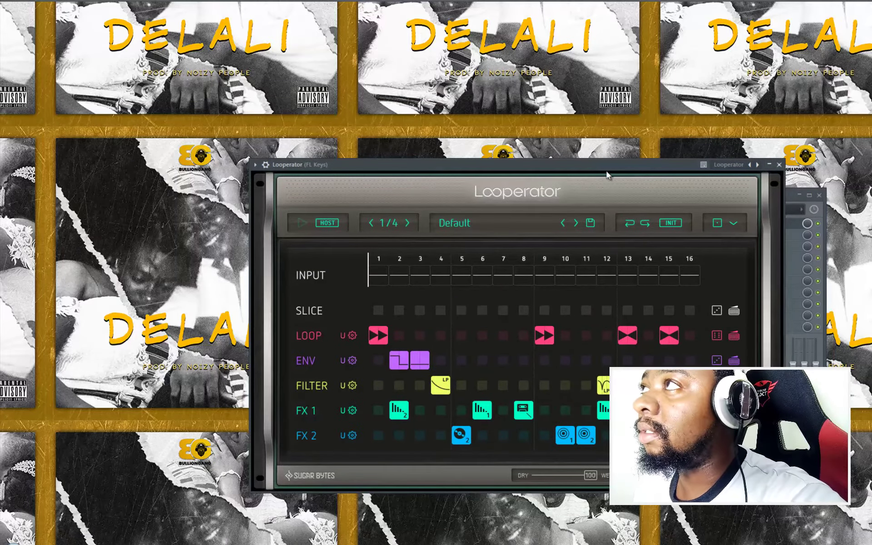
pyautogui.moveTo(652, 170)
pyautogui.mouseDown()
pyautogui.moveTo(656, 214)
pyautogui.moveTo(633, 208)
pyautogui.moveTo(653, 173)
pyautogui.mouseUp()
pyautogui.press('F9')
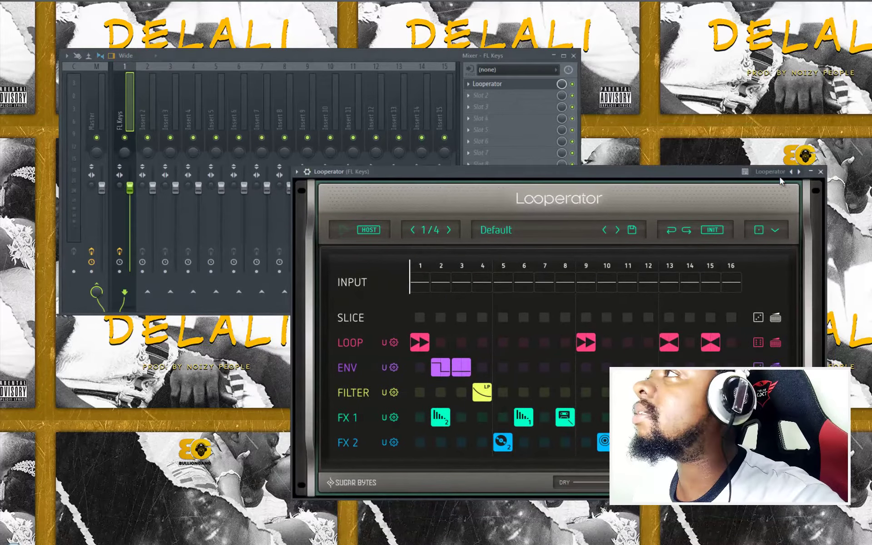
# Step: Load the MpBeats 1 preset in Looperator and play the melody through it
pyautogui.click(798, 172)
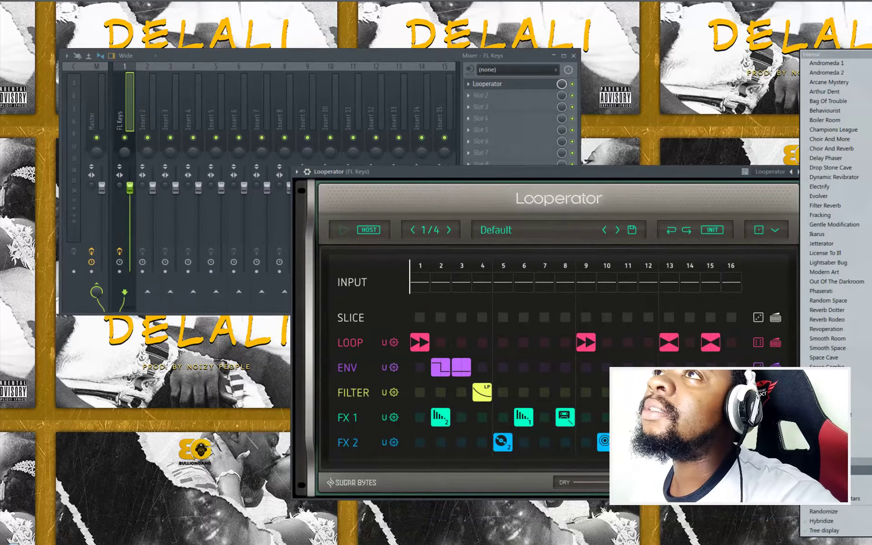
pyautogui.press('F9')
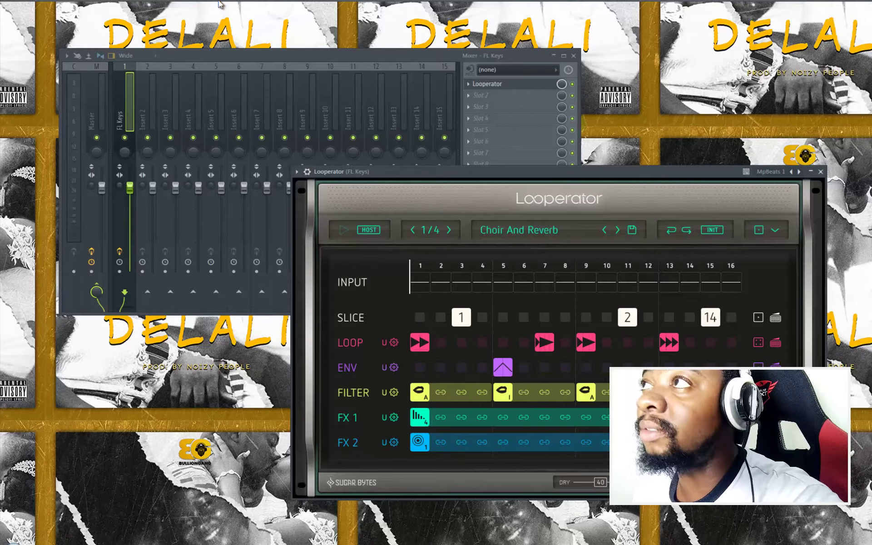
pyautogui.press('space')
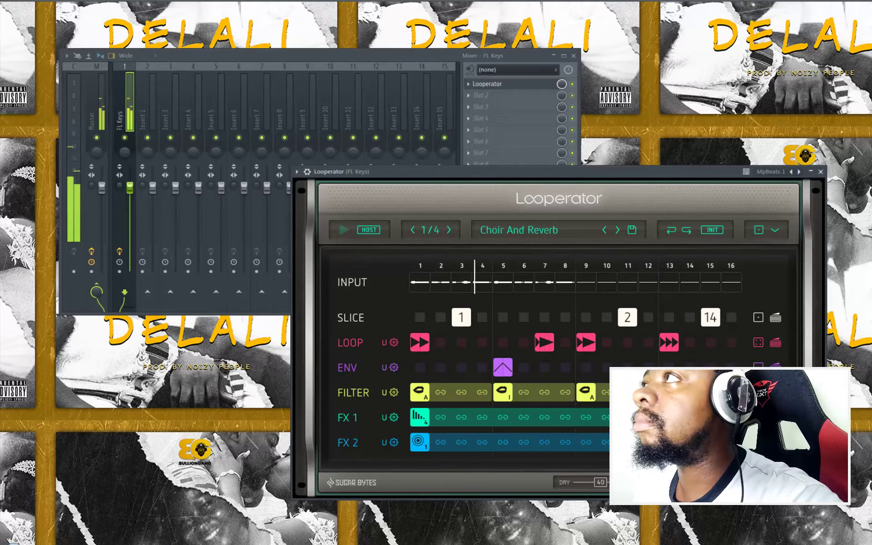
pyautogui.press('space')
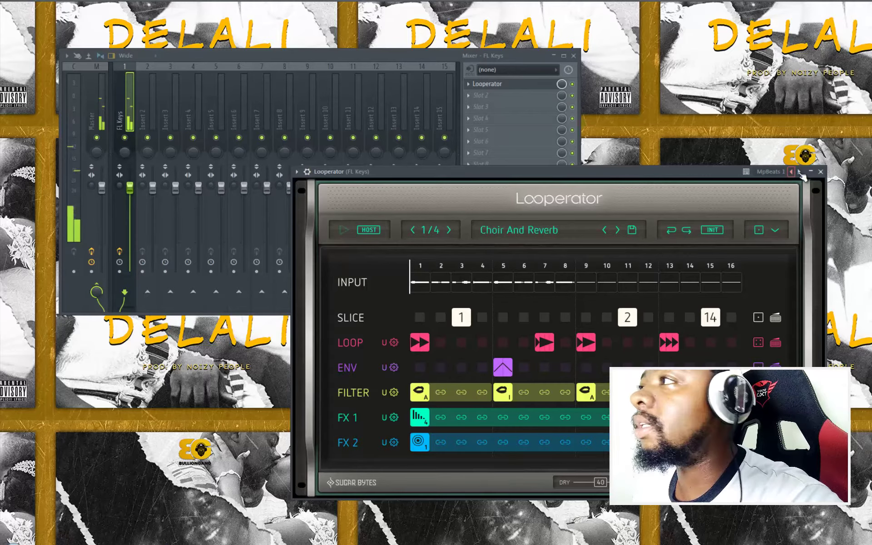
# Step: Try the MpBeats 2 and MpBeats On Guitars presets in Looperator, and play the melody through the latter
pyautogui.click(798, 172)
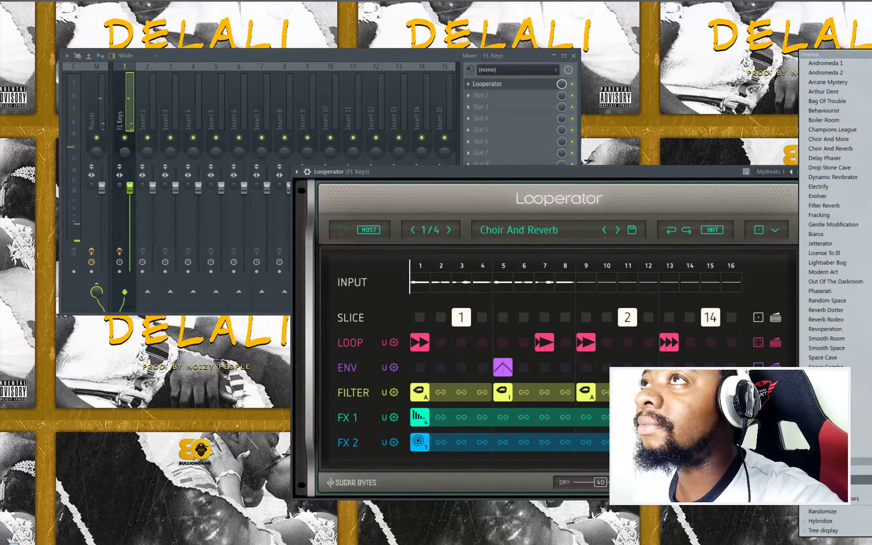
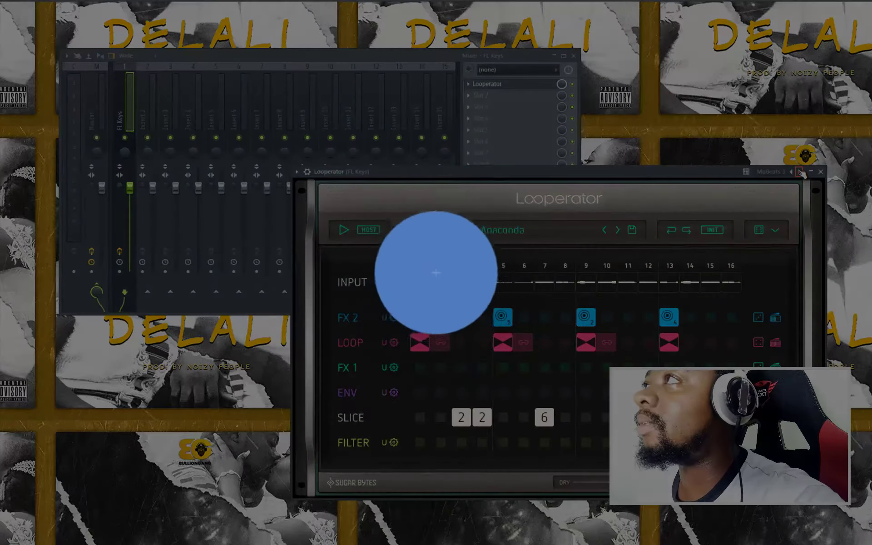
pyautogui.click(801, 172)
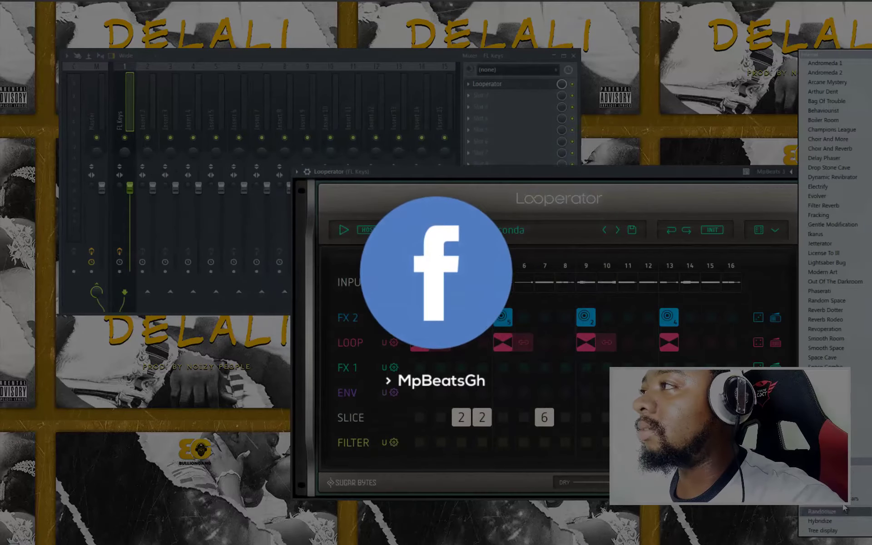
pyautogui.press('Escape')
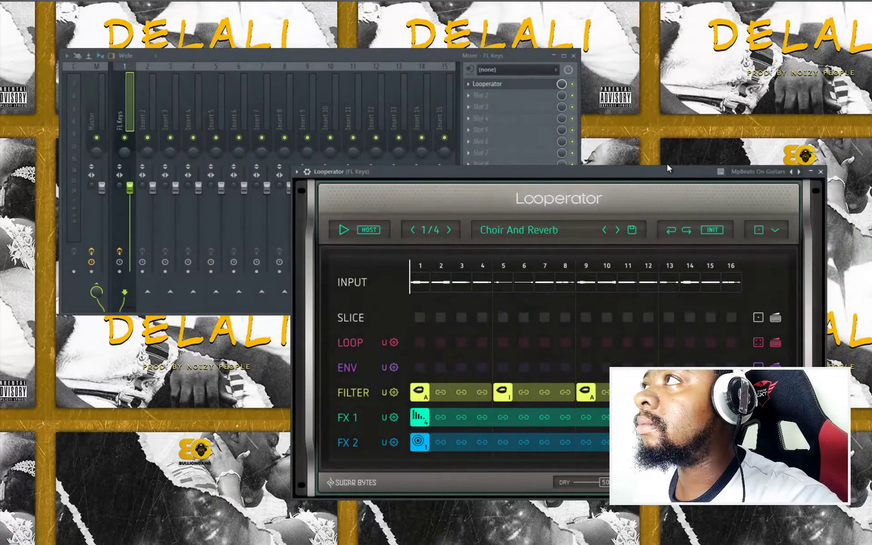
pyautogui.press('space')
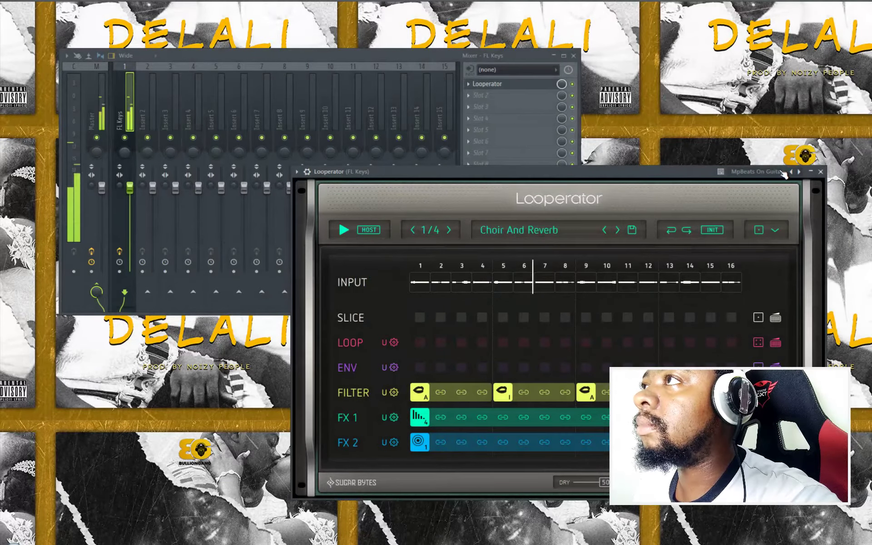
pyautogui.press('space')
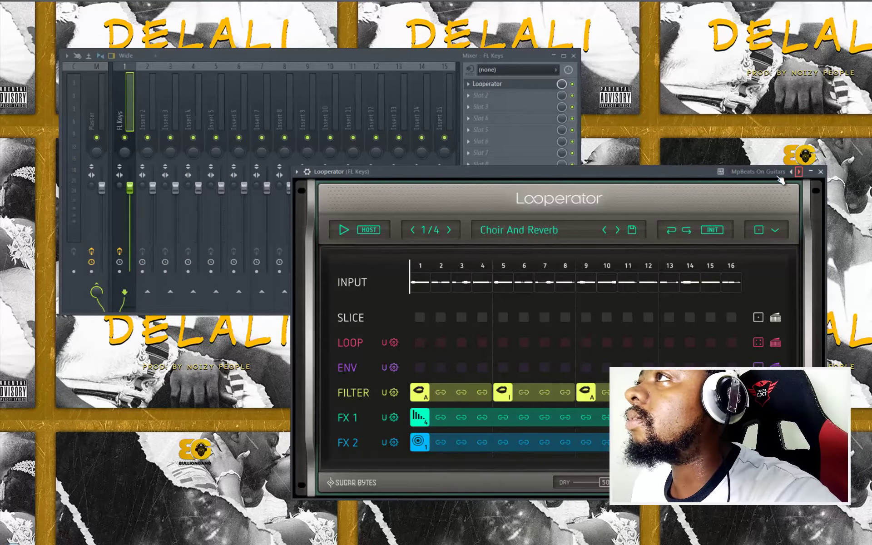
# Step: Load the Andromeda 1 preset in Looperator and close its preset browser
pyautogui.click(582, 228)
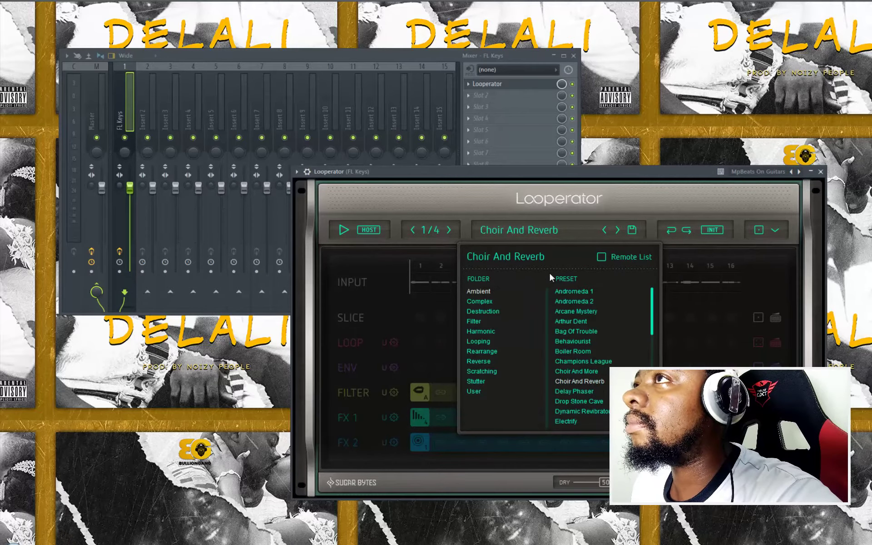
pyautogui.click(799, 173)
pyautogui.click(827, 59)
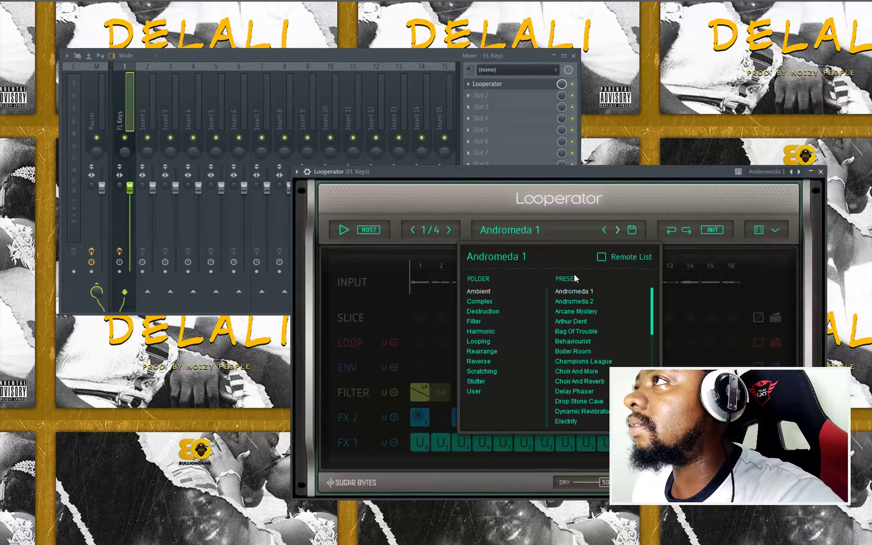
pyautogui.click(636, 197)
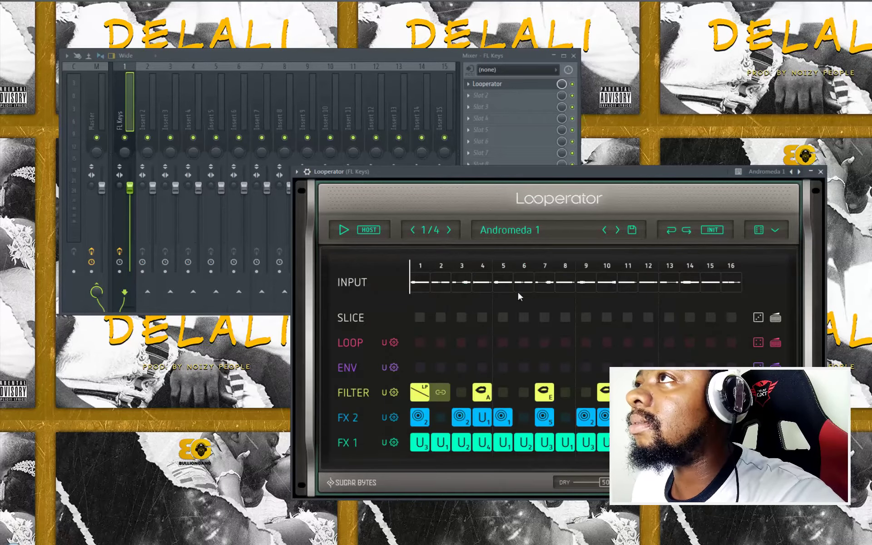
# Step: Show the remote list in Looperator's preset browser, audition Andromeda 2, and load Arcane Mystery from the Ambient folder during playback
pyautogui.click(539, 227)
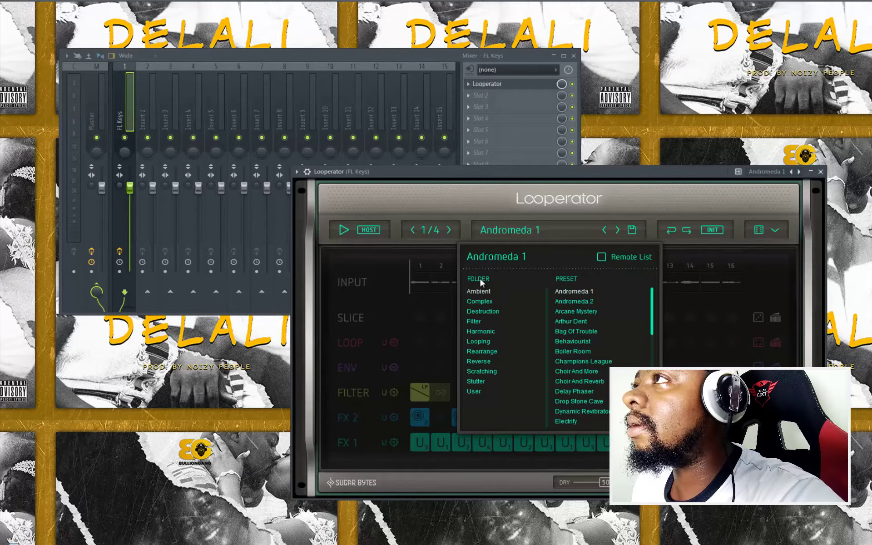
pyautogui.click(601, 257)
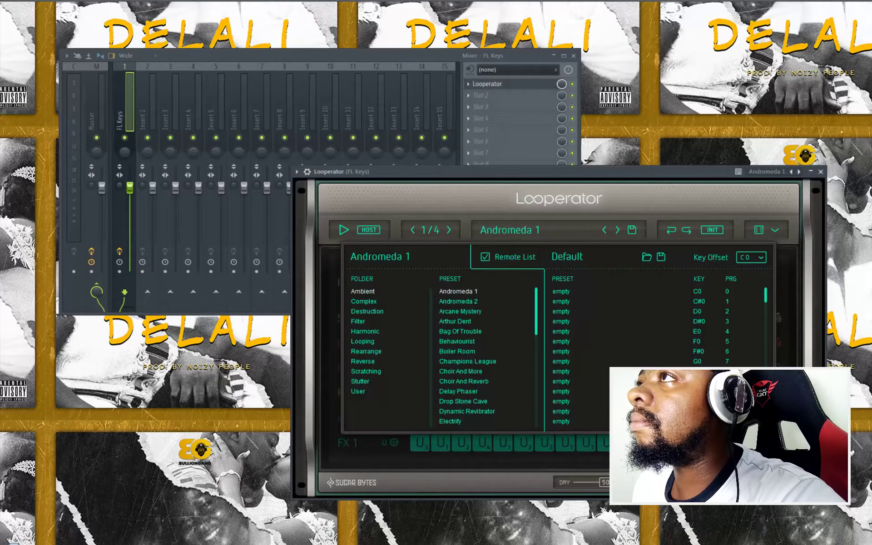
pyautogui.press('space')
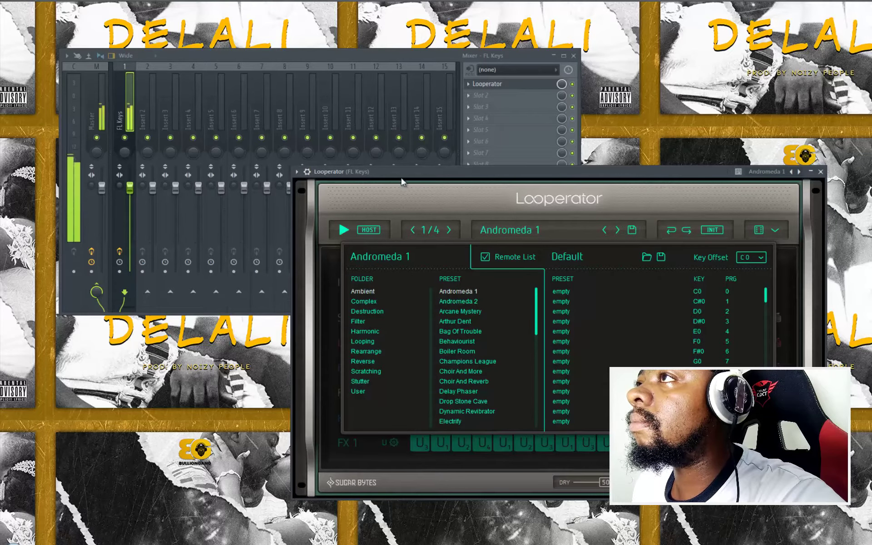
pyautogui.click(467, 301)
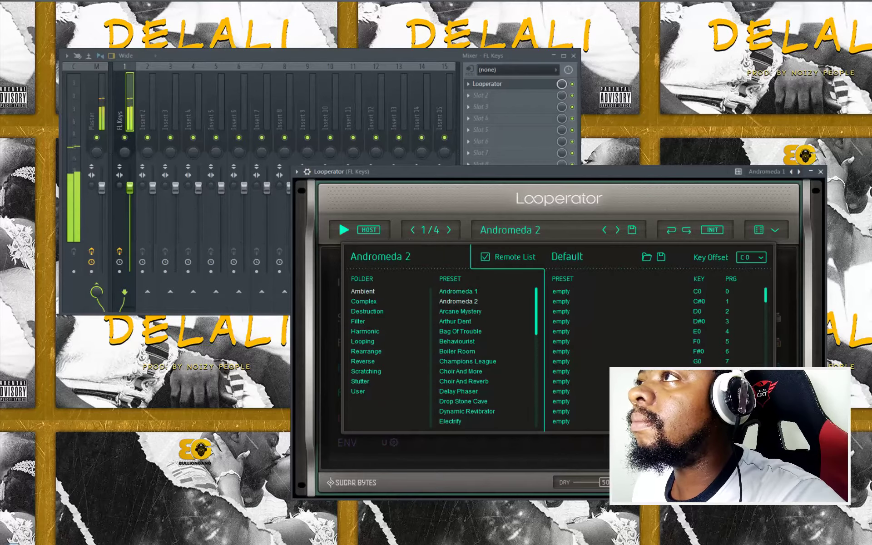
pyautogui.click(459, 312)
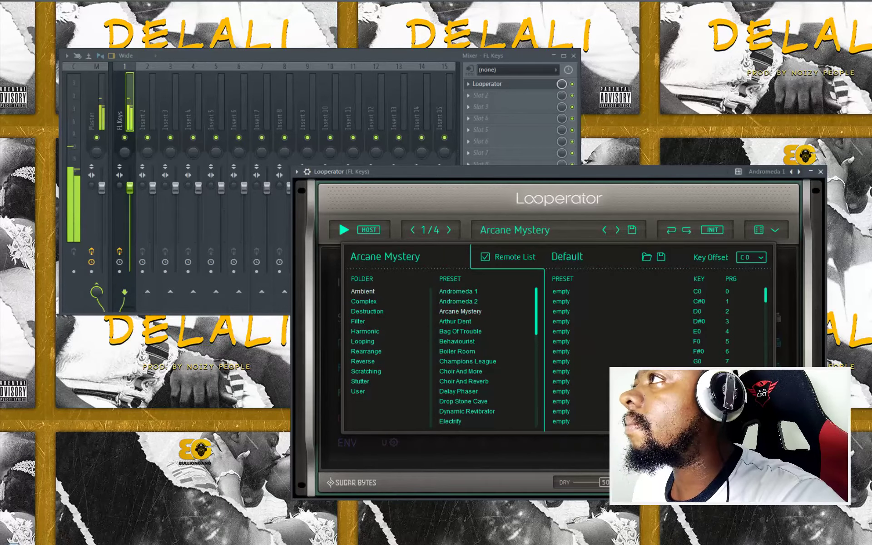
pyautogui.press('space')
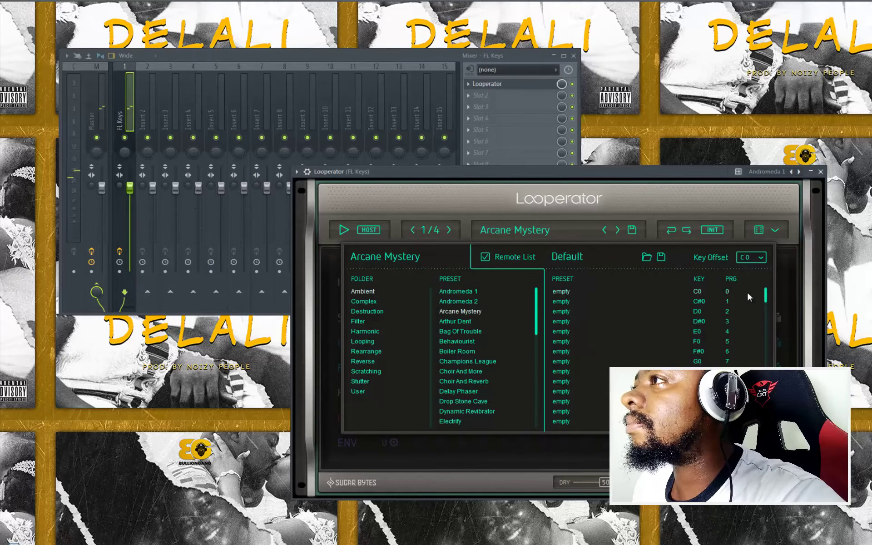
pyautogui.press('Escape')
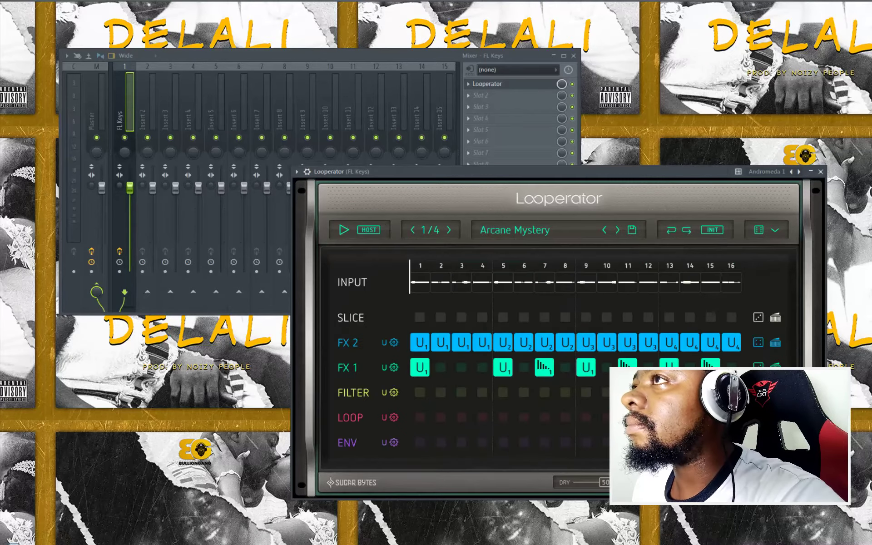
# Step: Assign slice 4 to step 6 and slice 6 to step 1 of Looperator's SLICE row
pyautogui.click(526, 318)
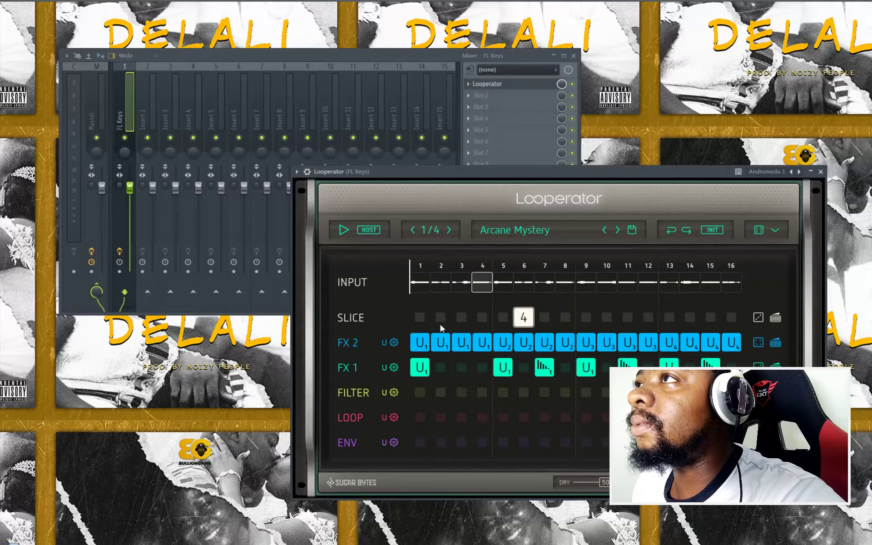
pyautogui.click(425, 321)
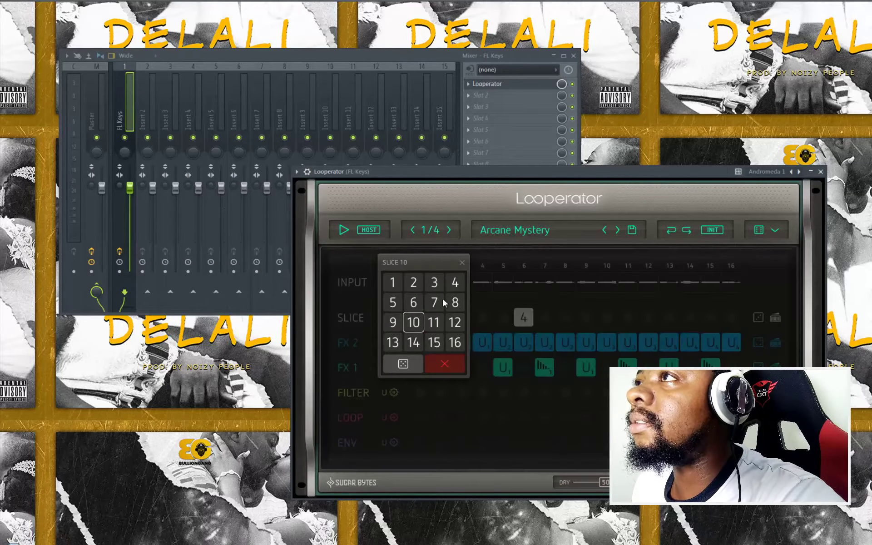
pyautogui.click(415, 303)
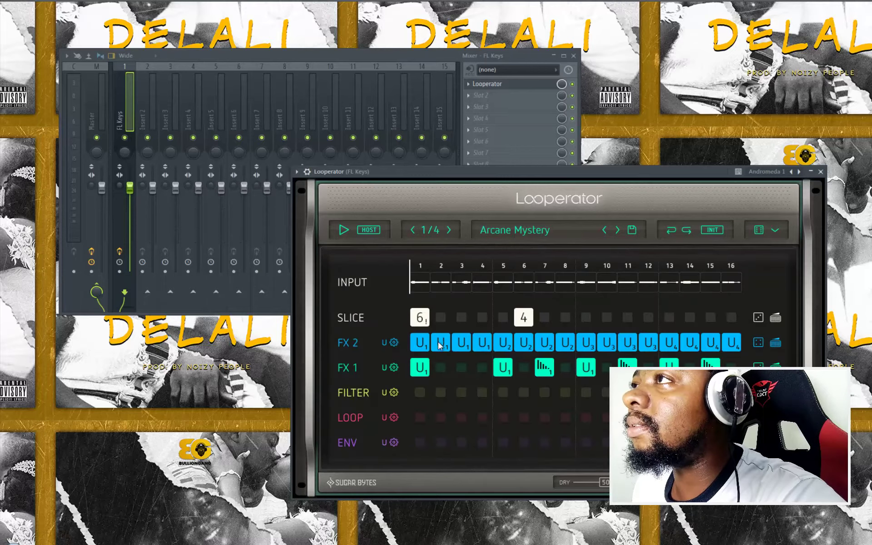
# Step: Clear steps 1 to 4, 6, 8 and 10 of Looperator's FX 2 row while starting playback of the melody
pyautogui.click(462, 343)
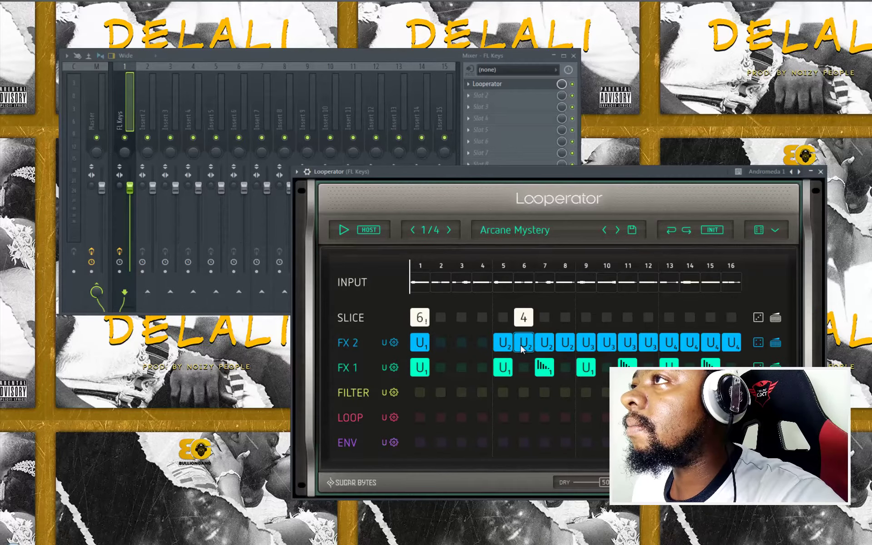
pyautogui.click(524, 344)
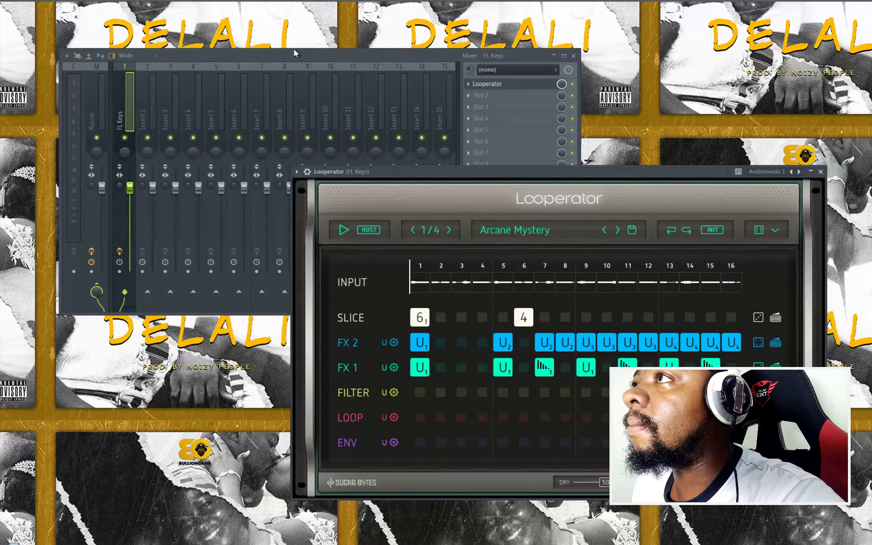
pyautogui.press('space')
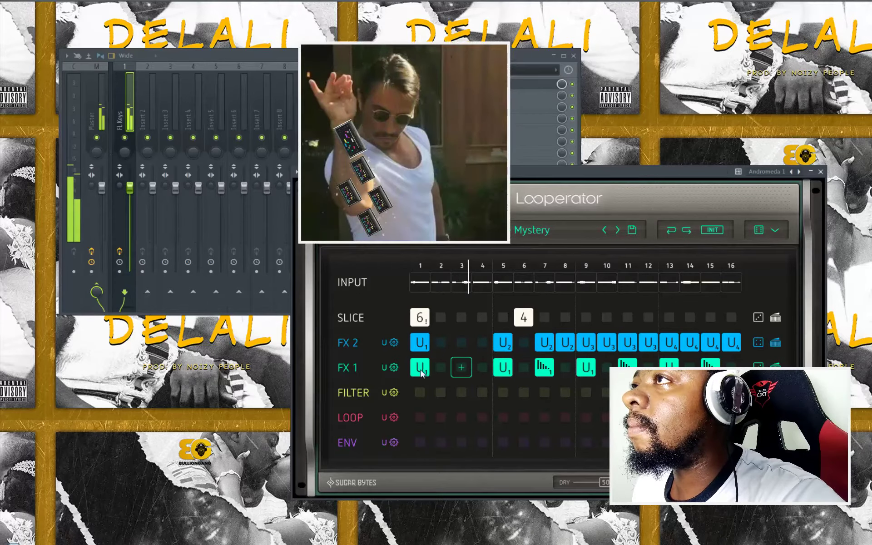
pyautogui.click(420, 342)
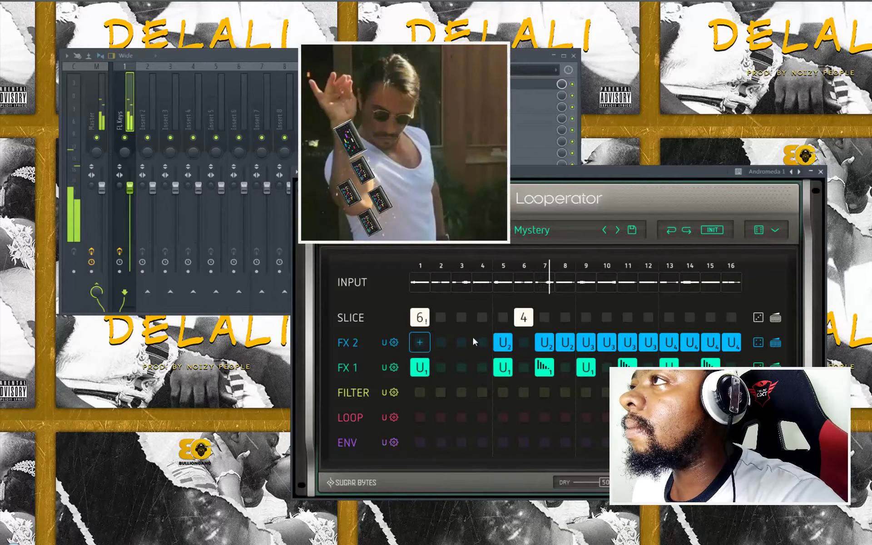
pyautogui.click(565, 342)
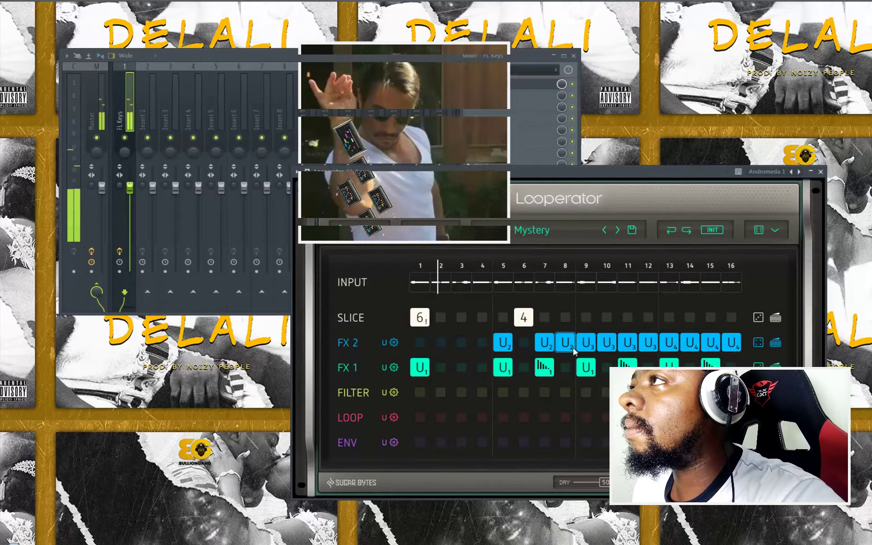
pyautogui.click(607, 342)
# Step: Assign slice 12 to step 12, slice 2 to step 14 and slice 10 to step 3 of the SLICE row
pyautogui.click(653, 318)
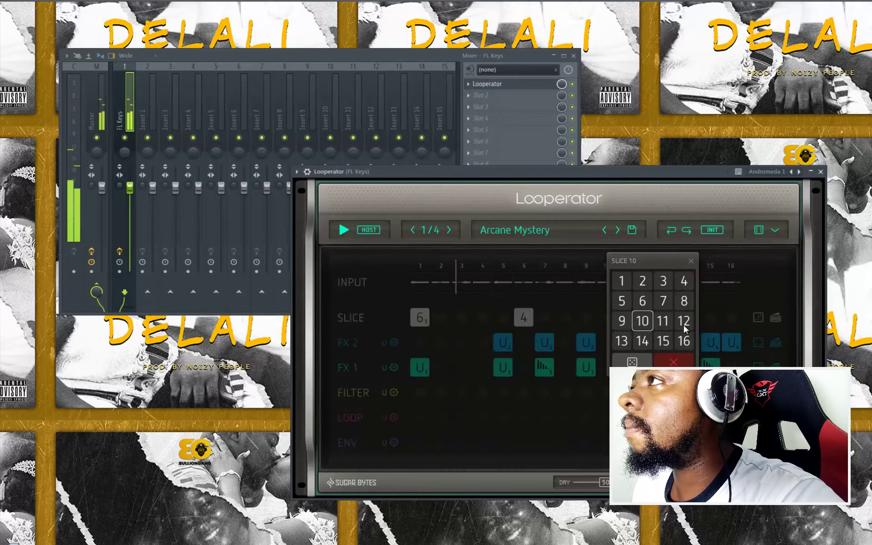
pyautogui.click(685, 321)
pyautogui.click(690, 318)
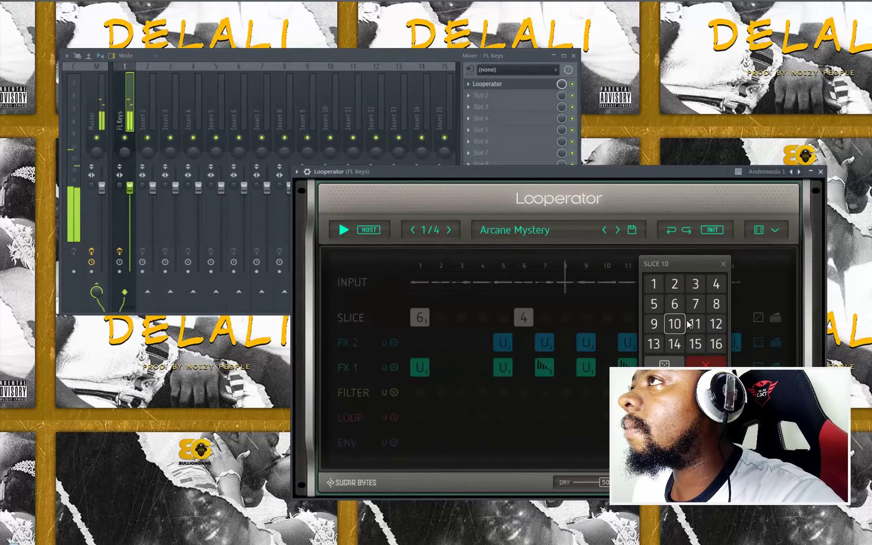
pyautogui.click(679, 284)
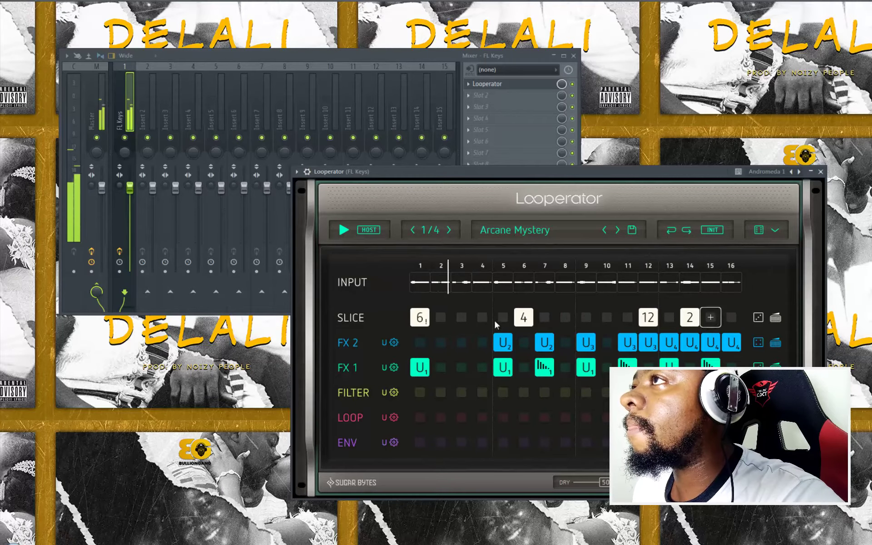
pyautogui.click(461, 318)
pyautogui.click(455, 326)
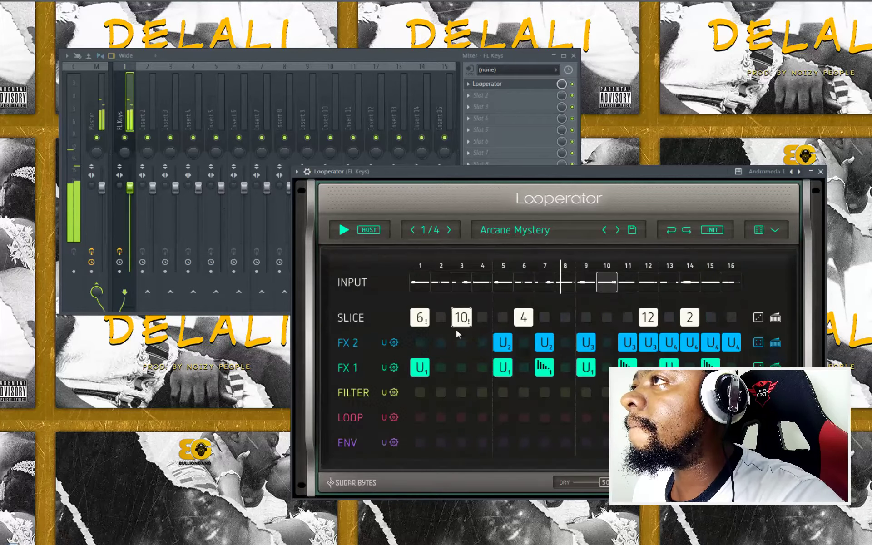
# Step: Fill the FILTER row with a low-pass sweep on step 3, vowel I on steps 6 and 8, and vowel 2AI on step 1, then stop playback
pyautogui.click(463, 397)
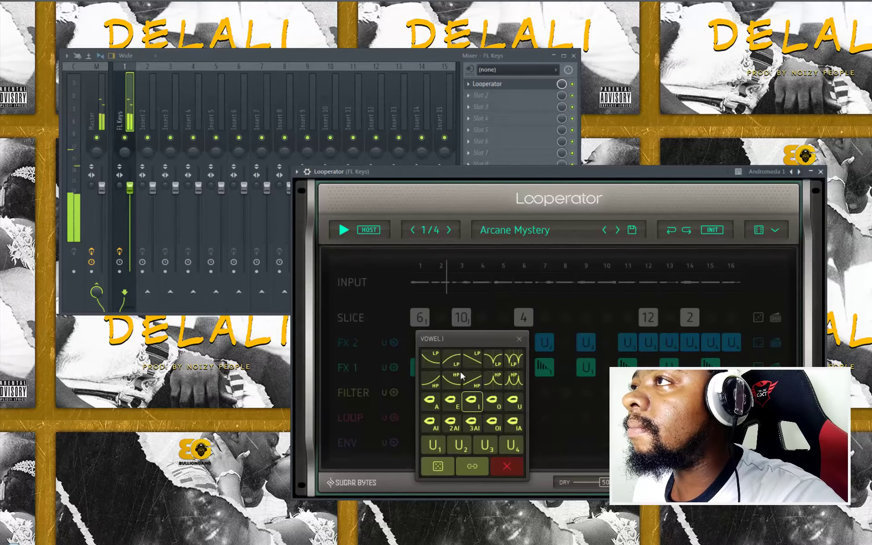
pyautogui.click(457, 370)
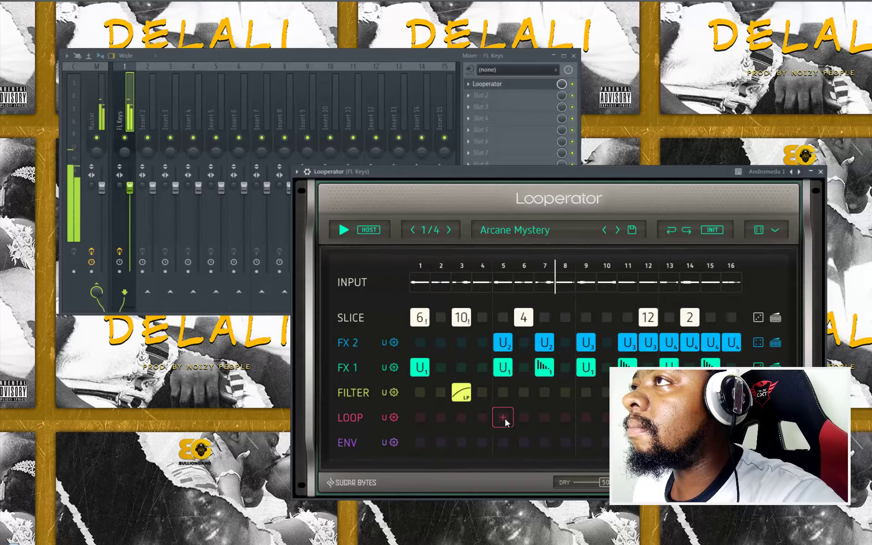
pyautogui.click(523, 393)
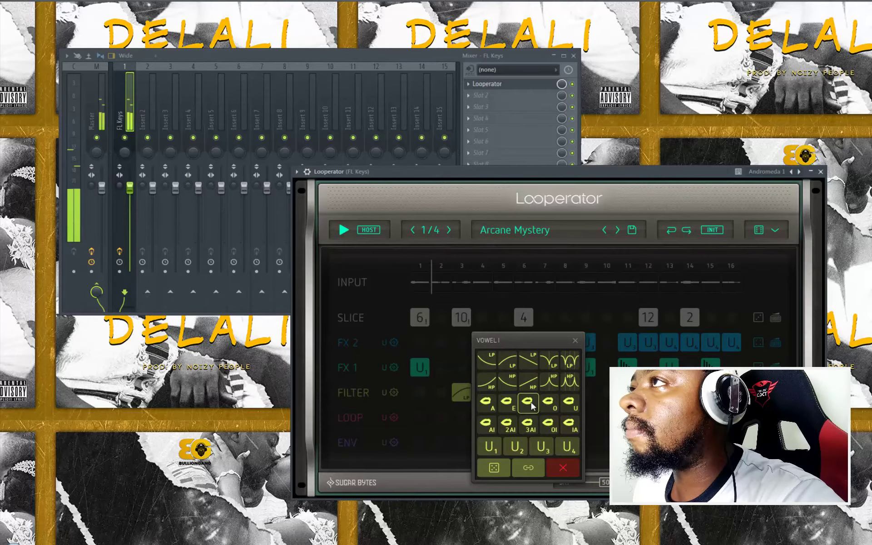
pyautogui.click(541, 402)
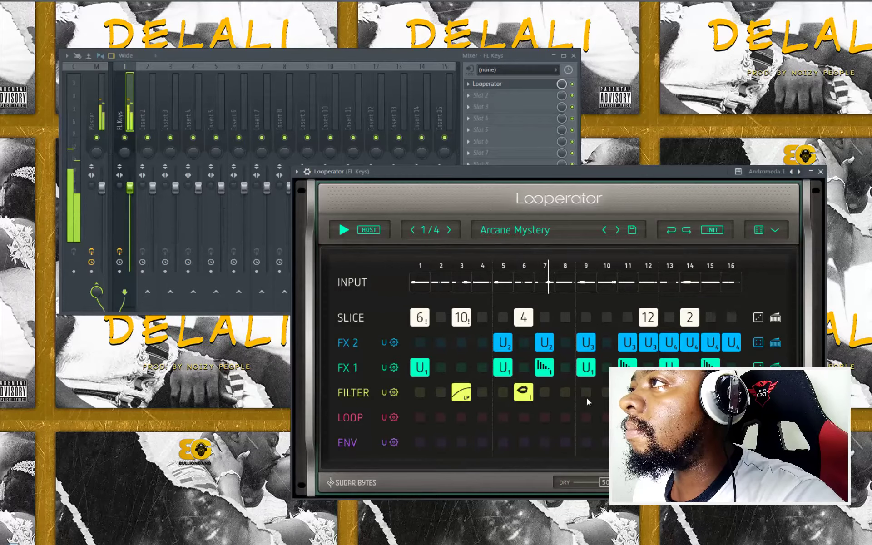
pyautogui.click(567, 393)
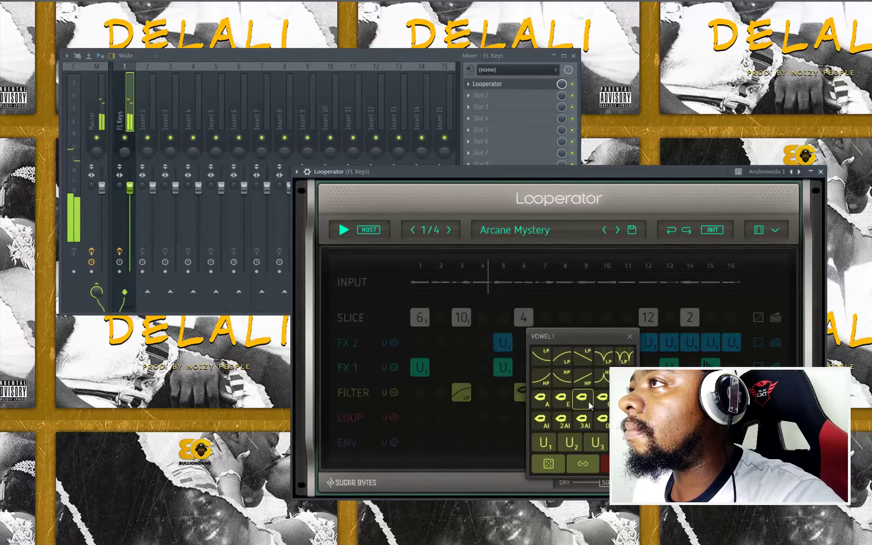
pyautogui.click(587, 399)
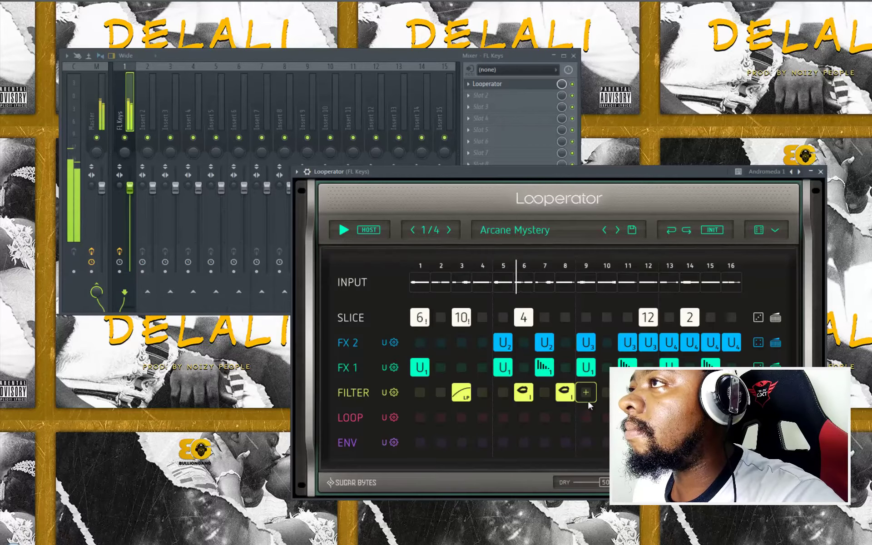
pyautogui.click(421, 393)
pyautogui.click(411, 423)
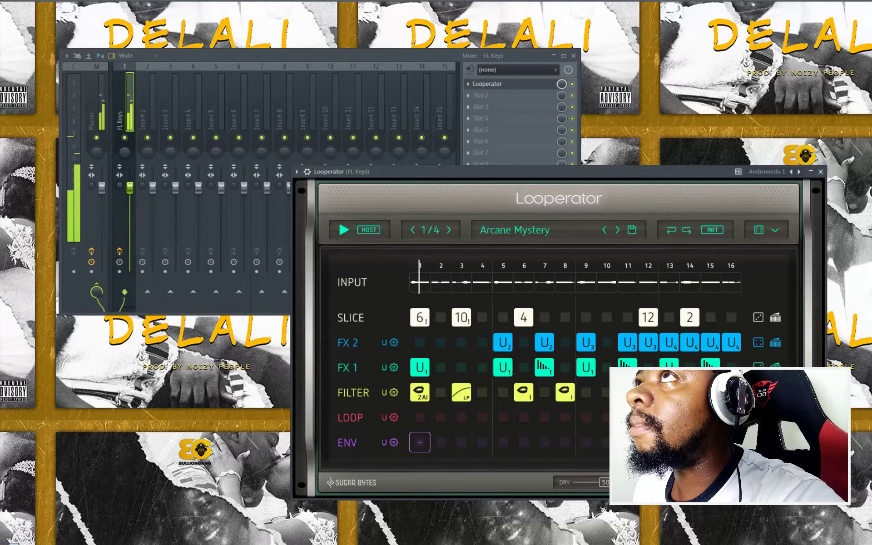
pyautogui.press('space')
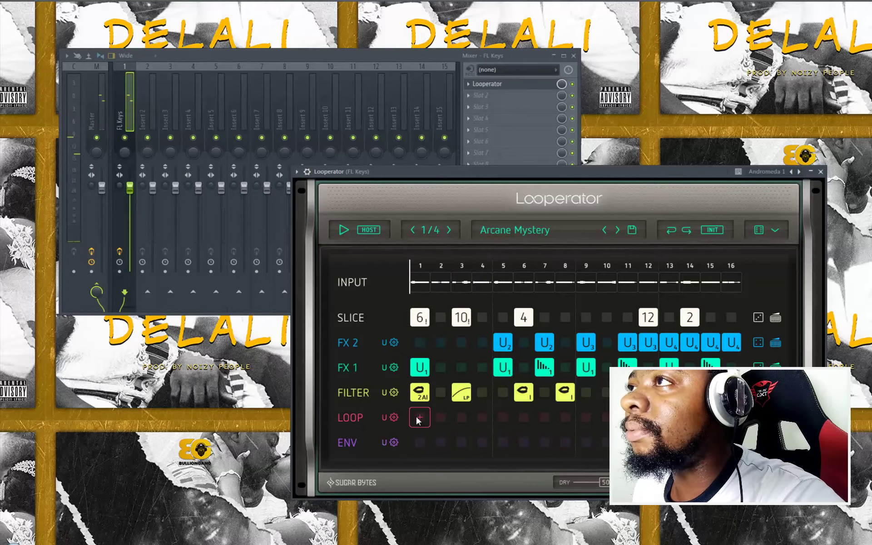
# Step: Add loop patterns to steps 1, 3 and 5 of the LOOP row, using Loop 1/3 - 2/3 on step 1, and resume playback
pyautogui.click(417, 416)
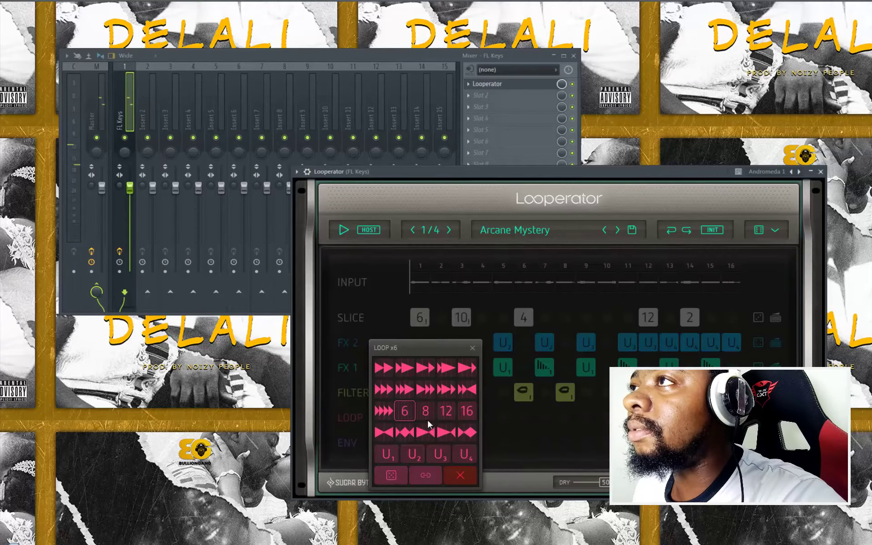
pyautogui.click(410, 369)
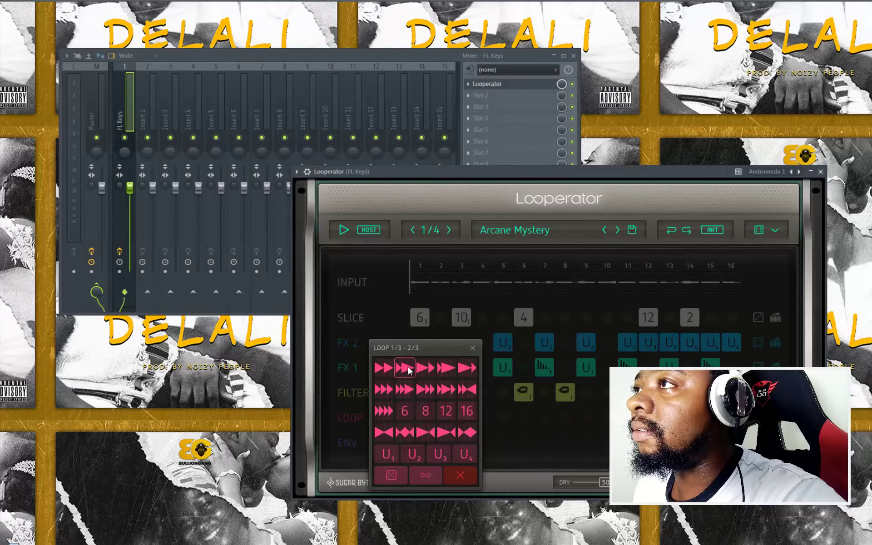
pyautogui.click(410, 369)
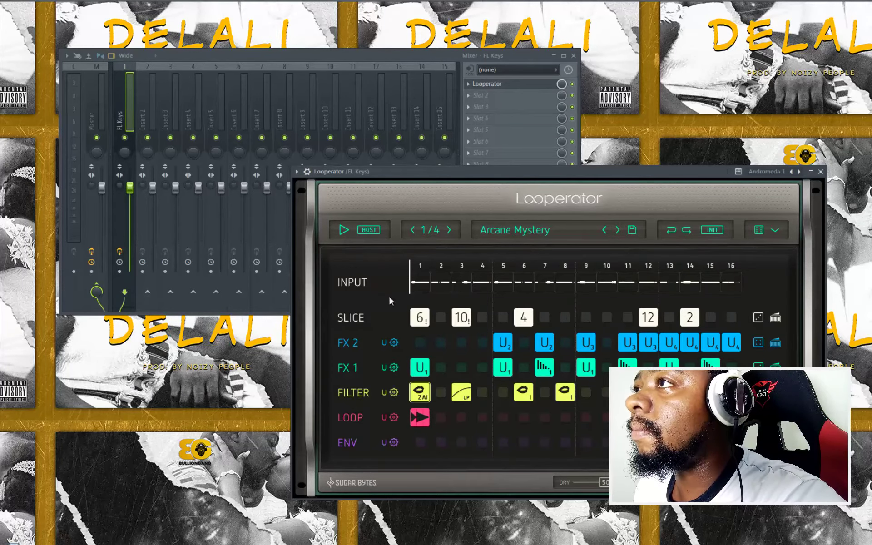
pyautogui.click(464, 420)
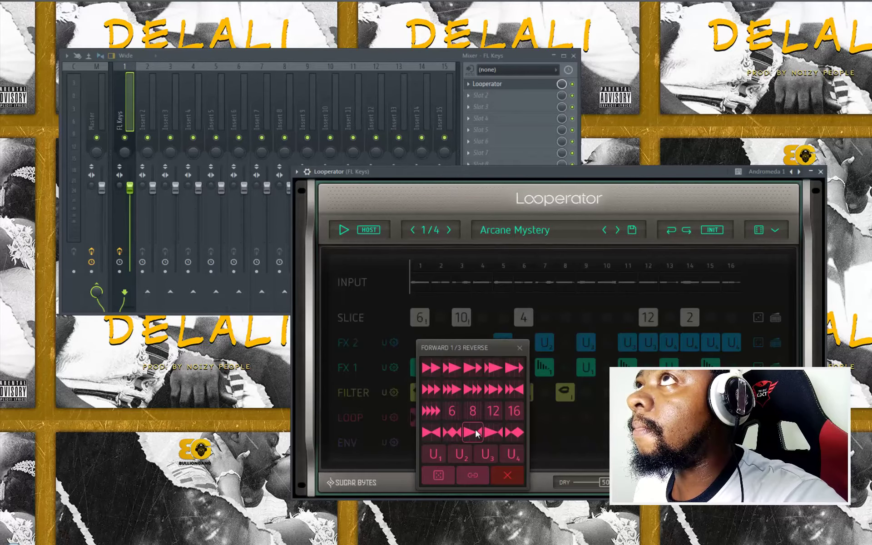
pyautogui.click(514, 432)
pyautogui.press('space')
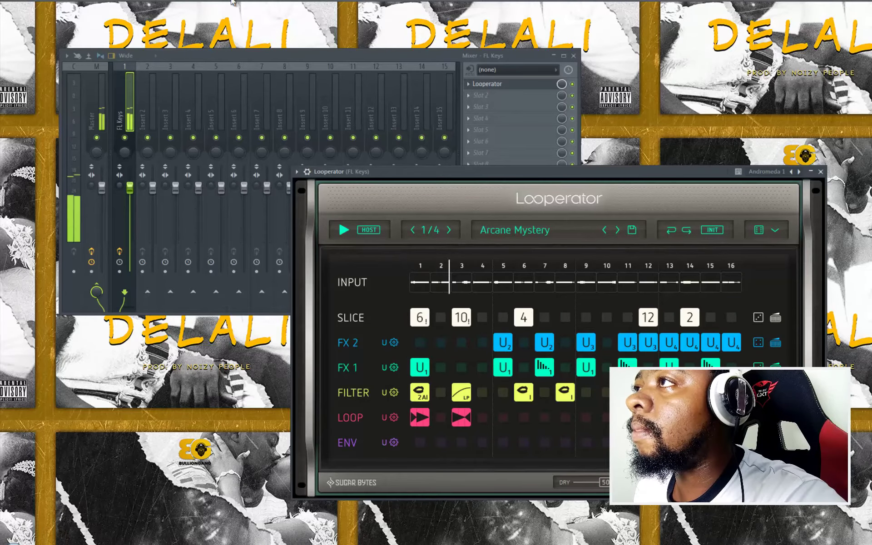
pyautogui.click(504, 418)
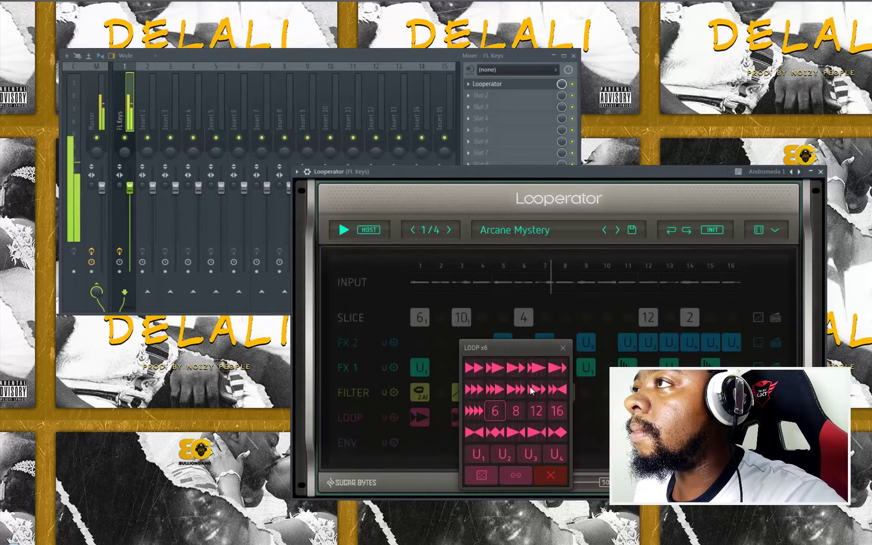
pyautogui.click(536, 390)
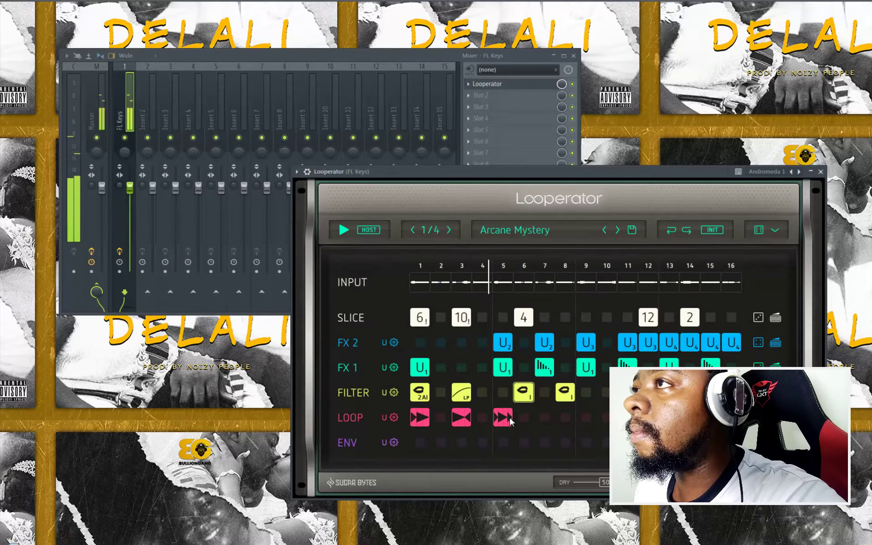
# Step: Remove the vowel filter from step 1 and replace that step's loop pattern with the plain double-arrow LOOP pattern
pyautogui.rightClick(421, 395)
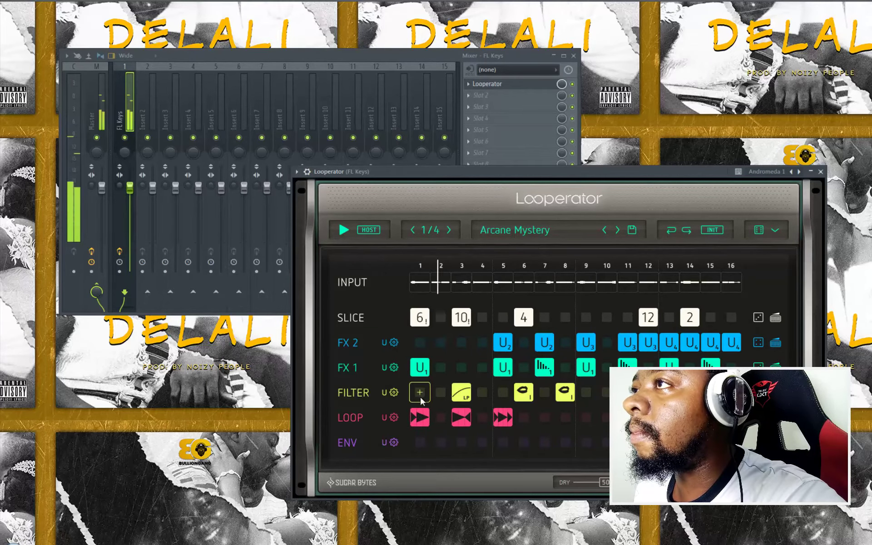
pyautogui.rightClick(421, 416)
pyautogui.click(421, 416)
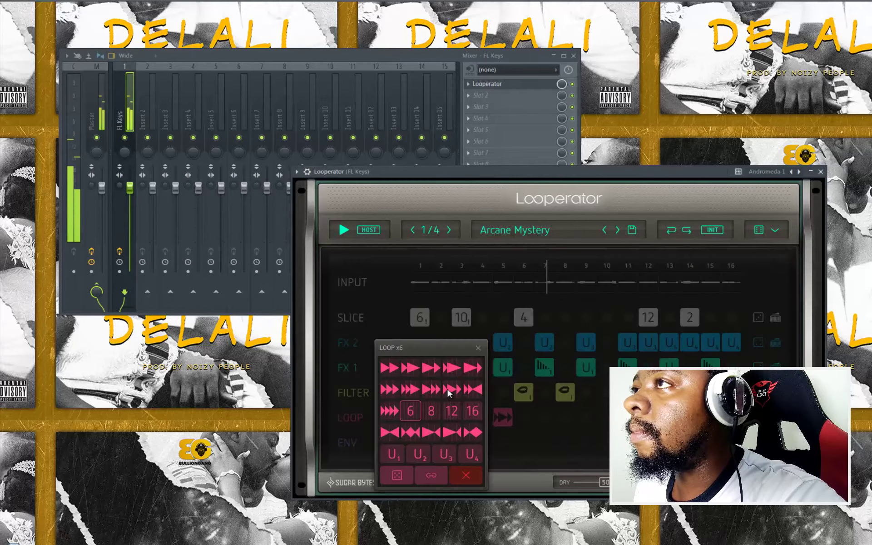
pyautogui.click(388, 369)
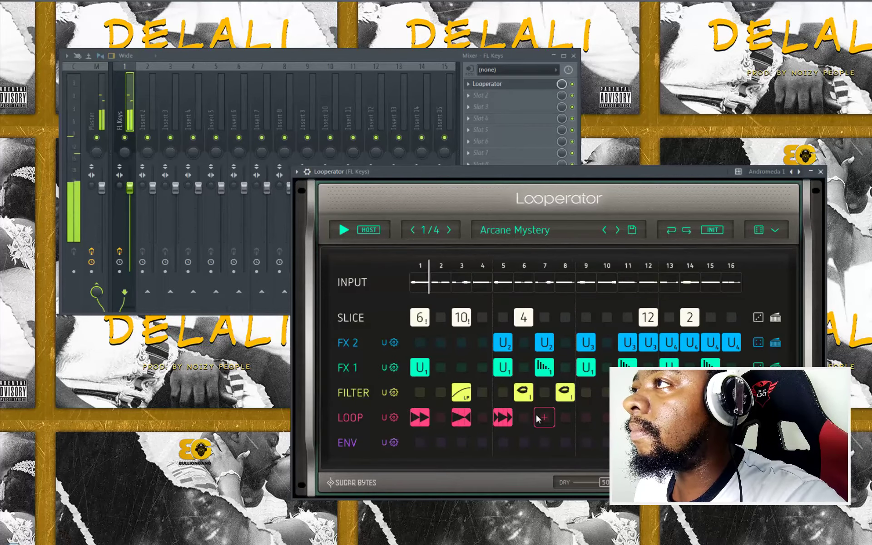
# Step: Add a triple-arrow loop pattern to LOOP step 8 and the concentric-circles 3 effect to FX 2 step 1, and stop playback after listening
pyautogui.click(559, 415)
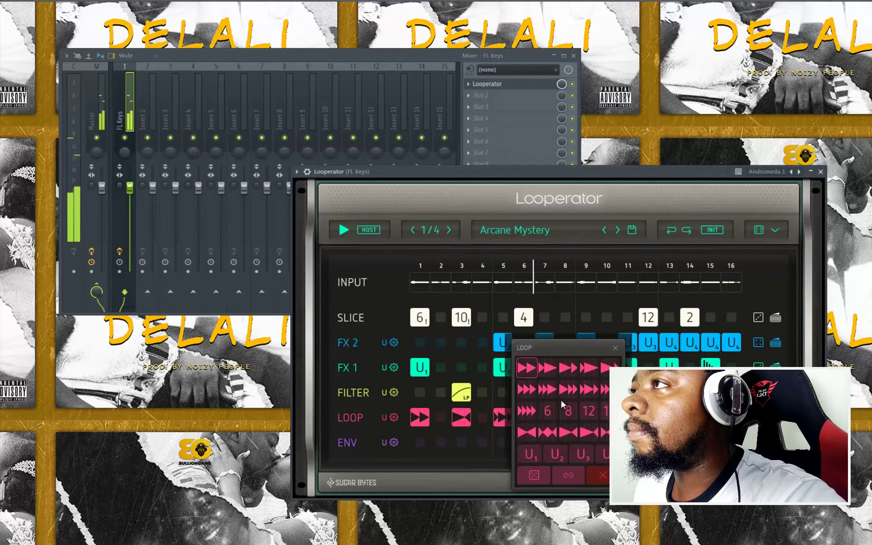
pyautogui.click(562, 396)
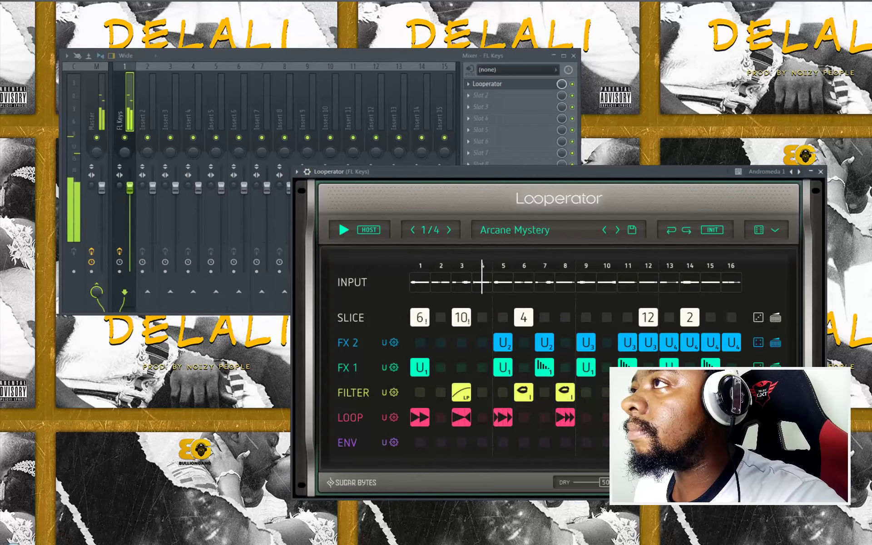
pyautogui.click(427, 342)
pyautogui.click(429, 305)
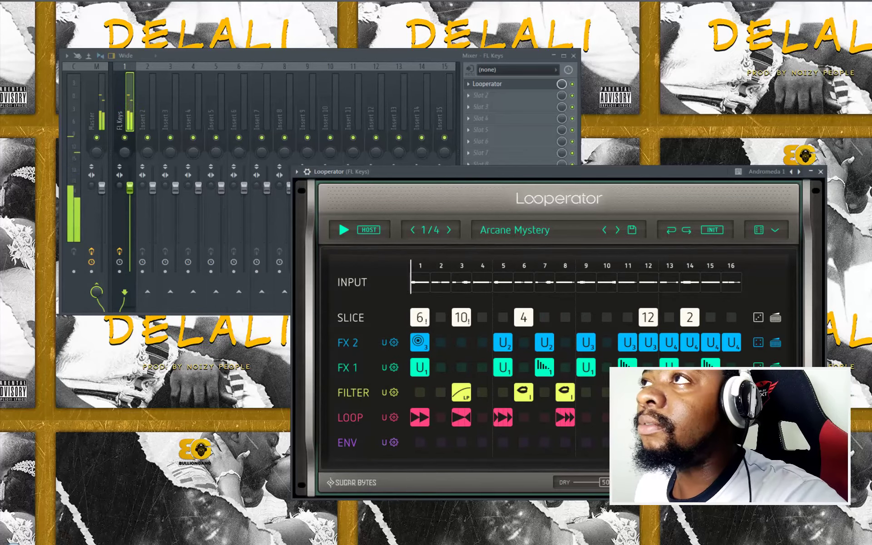
pyautogui.press('space')
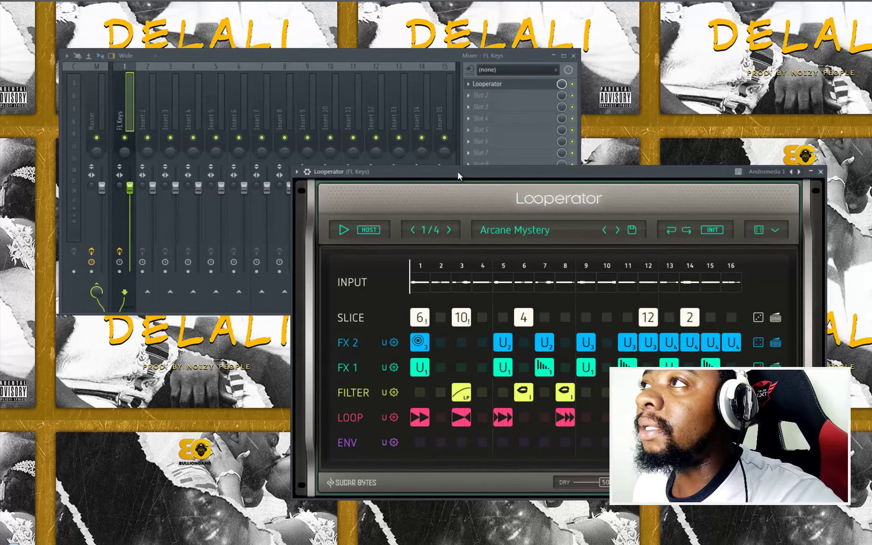
# Step: Move the Looperator window aside and close it, leaving the mixer open
pyautogui.click(428, 347)
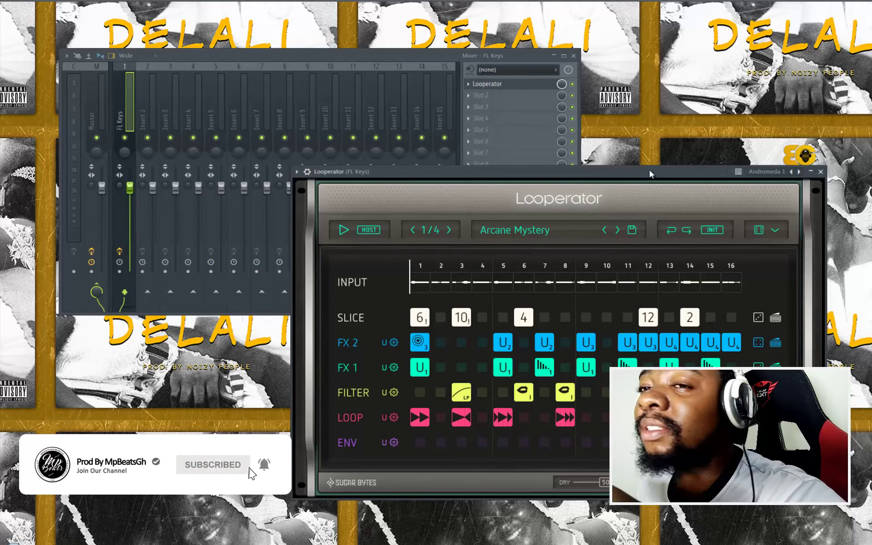
pyautogui.moveTo(650, 171); pyautogui.dragTo(722, 159)
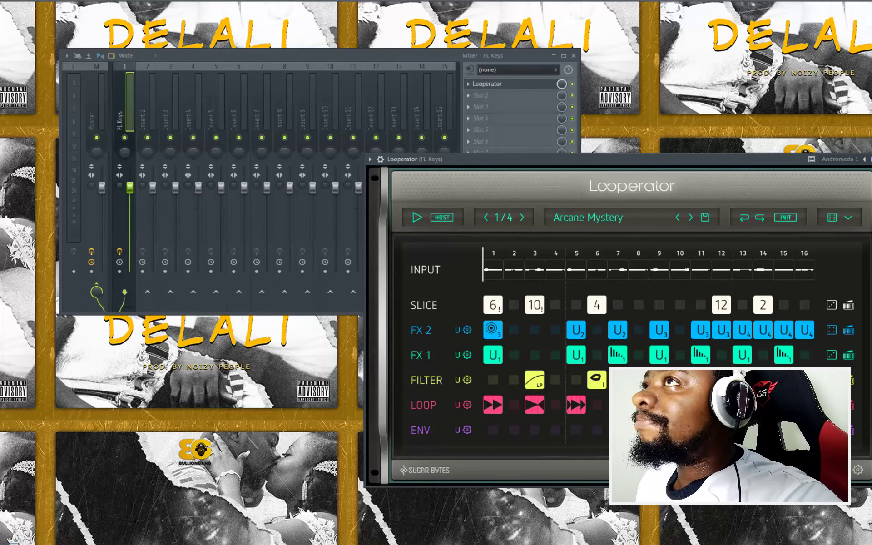
pyautogui.press('Escape')
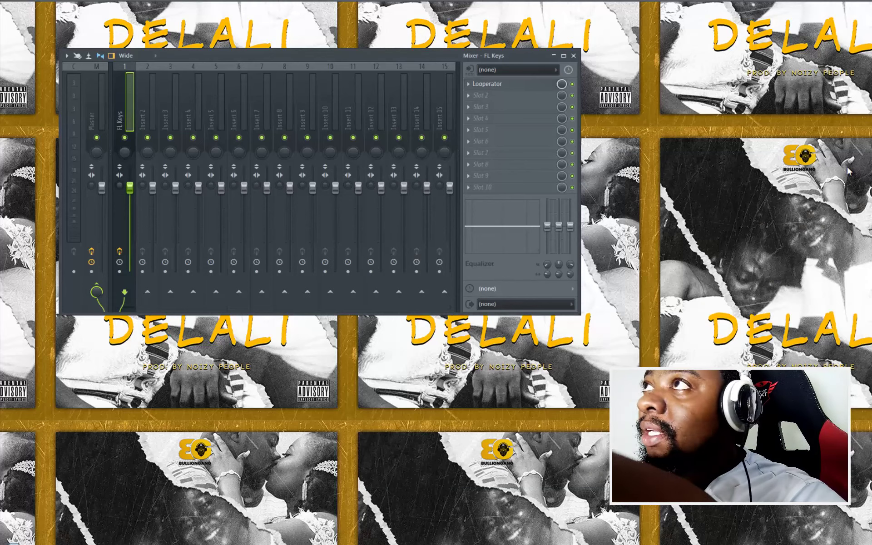